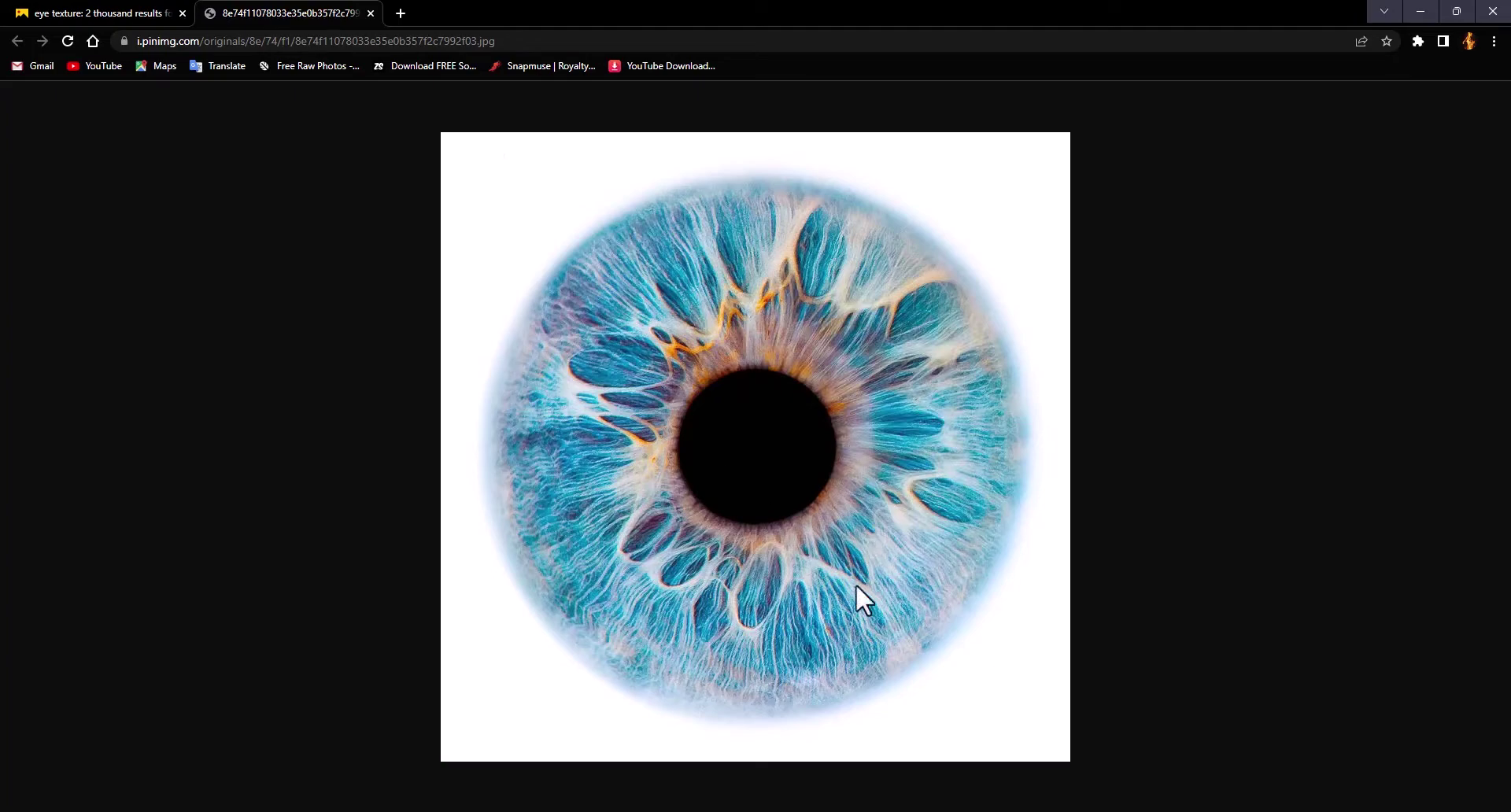
- Switch to Photoshop and place the eye texture JPG 8e74f11078033e35e0b357f2c7992f03 from Downloads as an embedded layer in the portrait
click(693, 709)
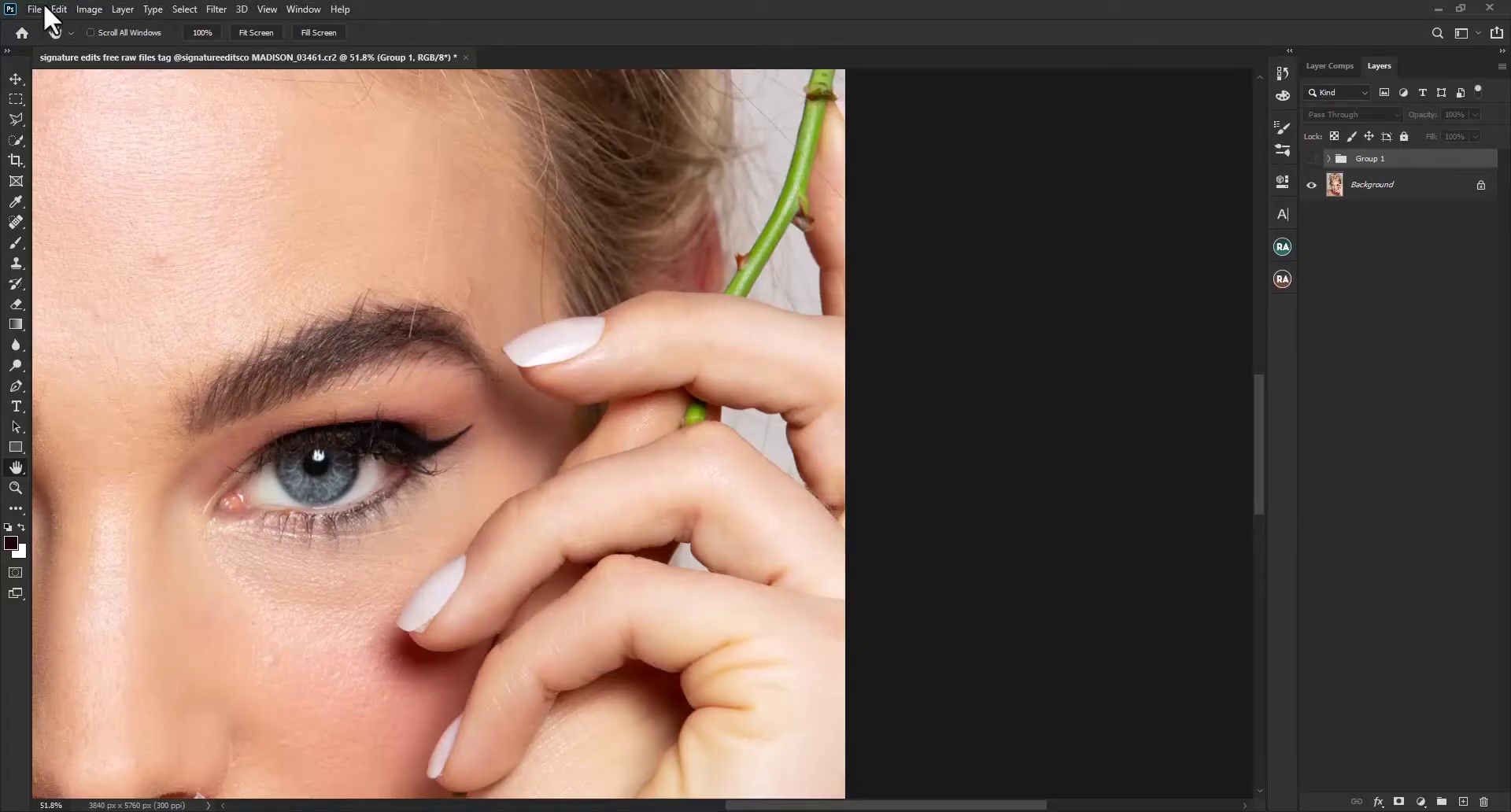
click(45, 4)
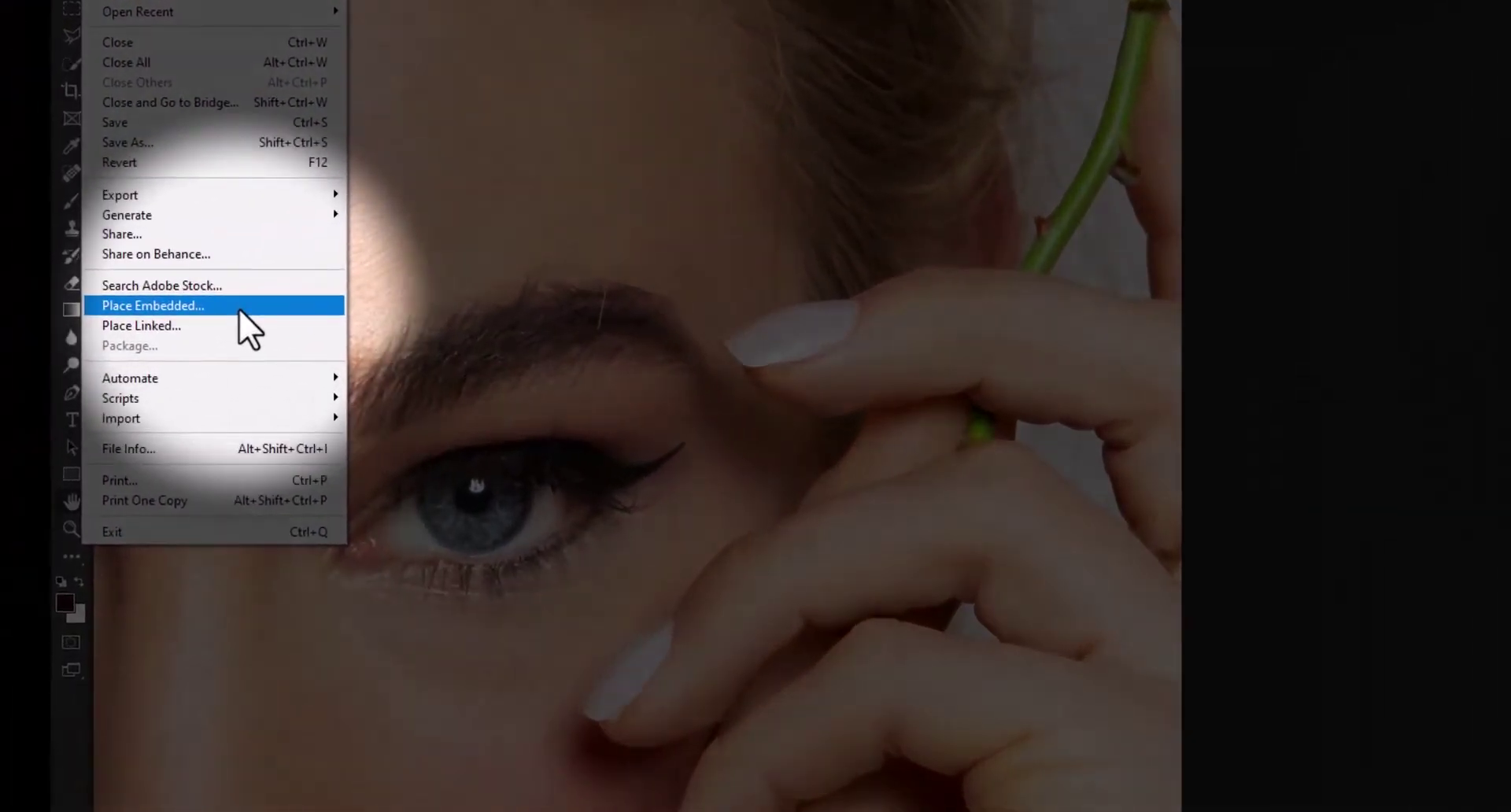
click(214, 310)
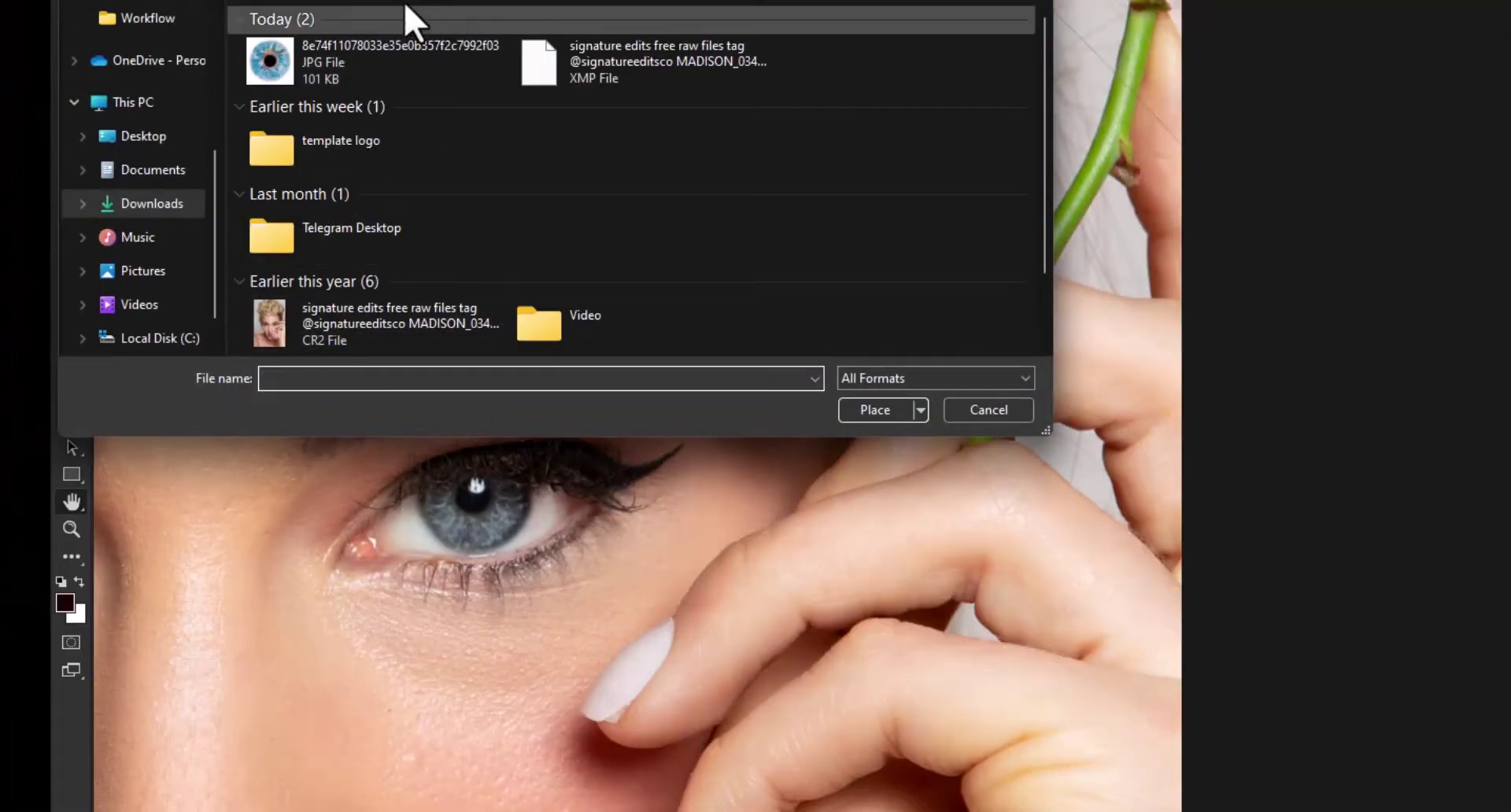
click(361, 72)
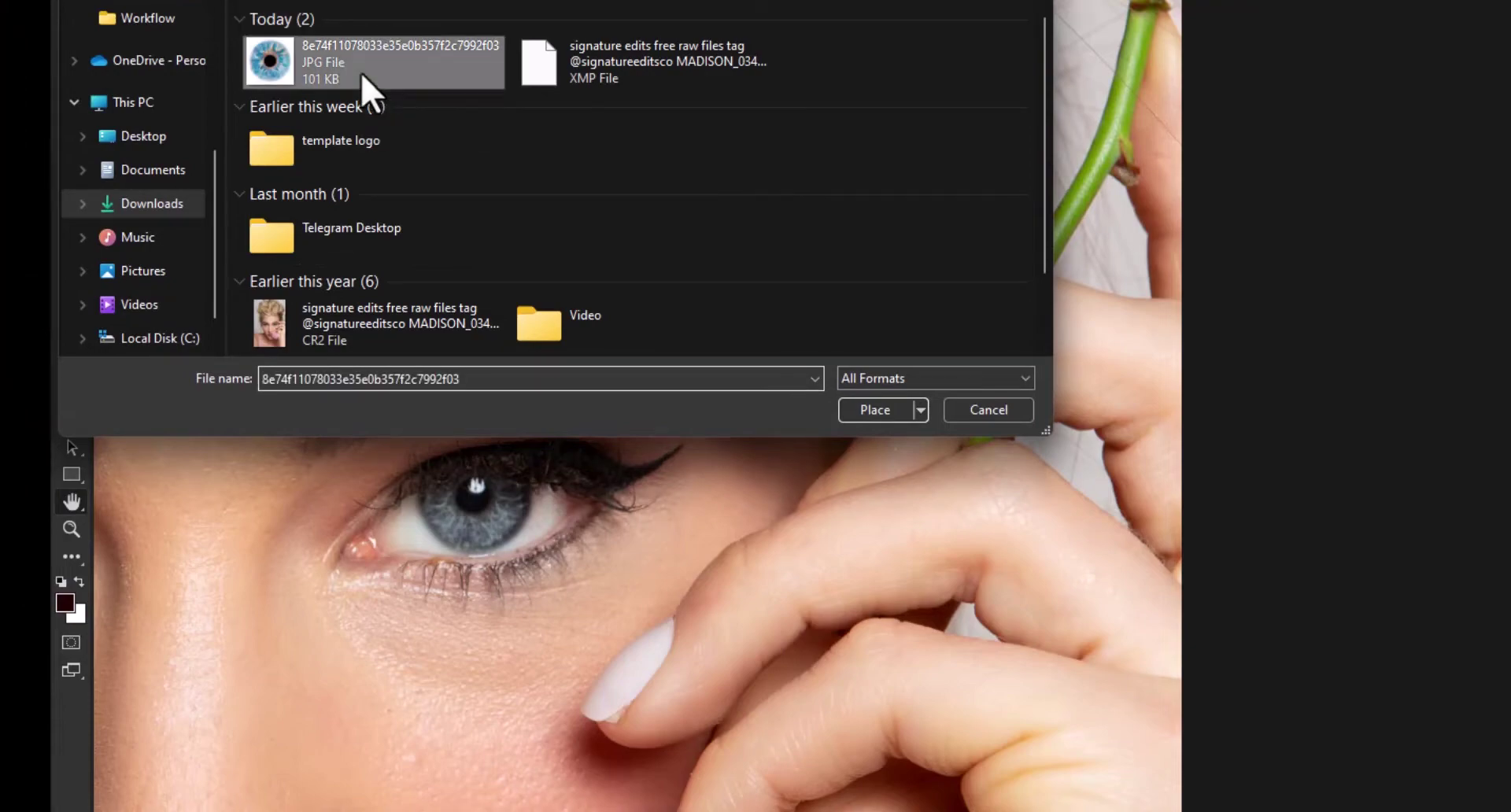
click(869, 411)
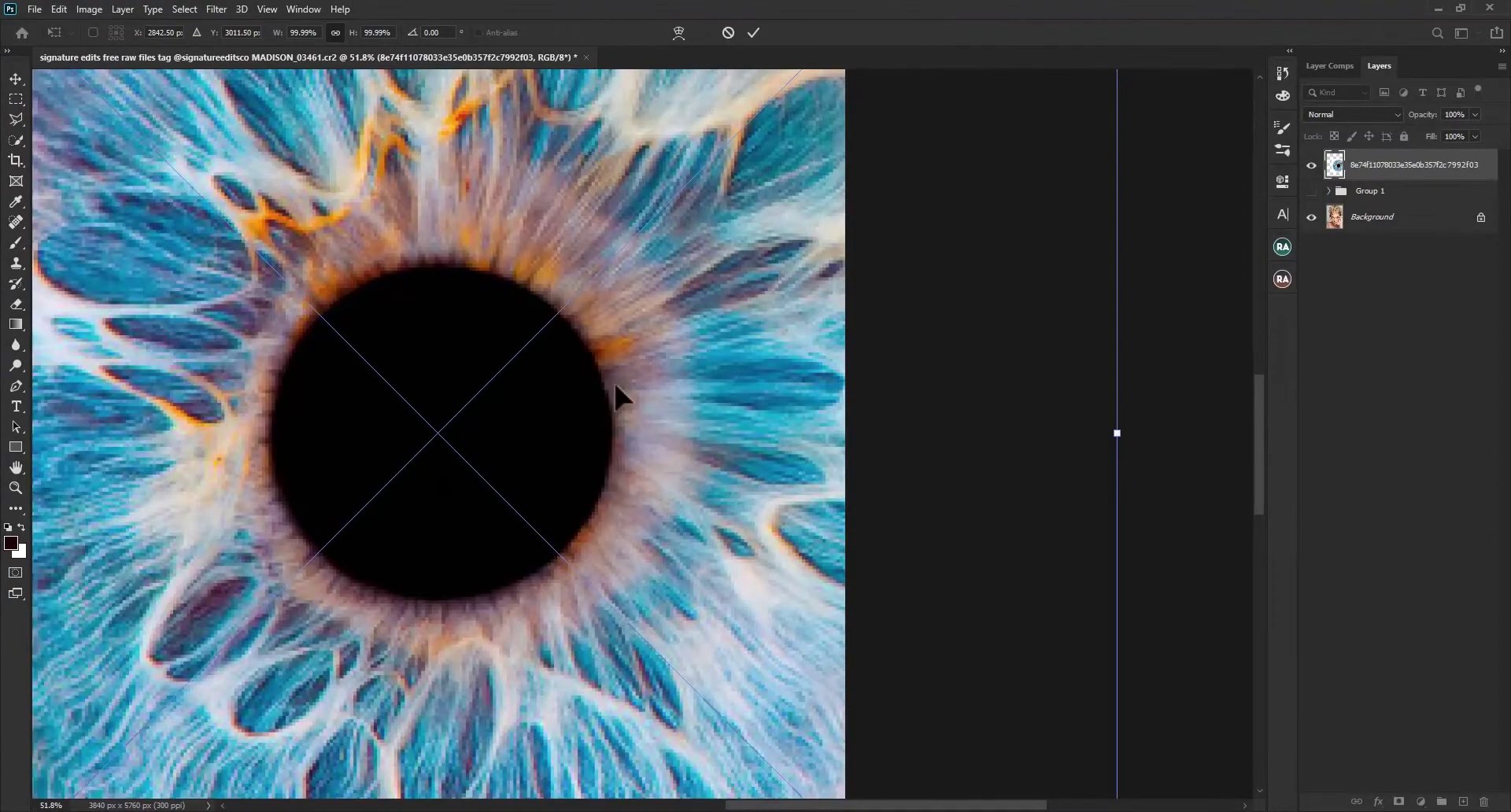
scroll(601, 395, down, 3)
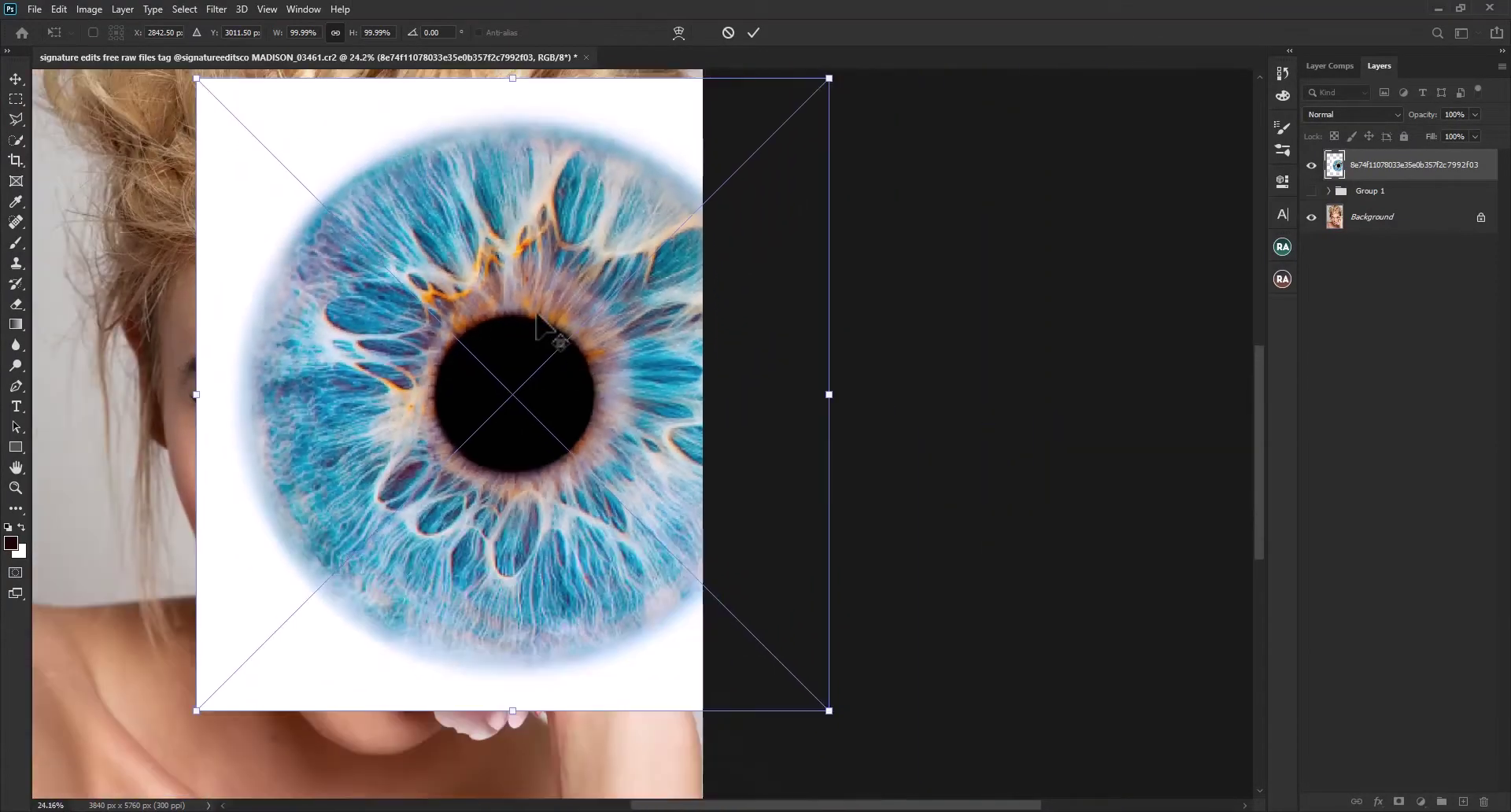
scroll(532, 311, down, 1)
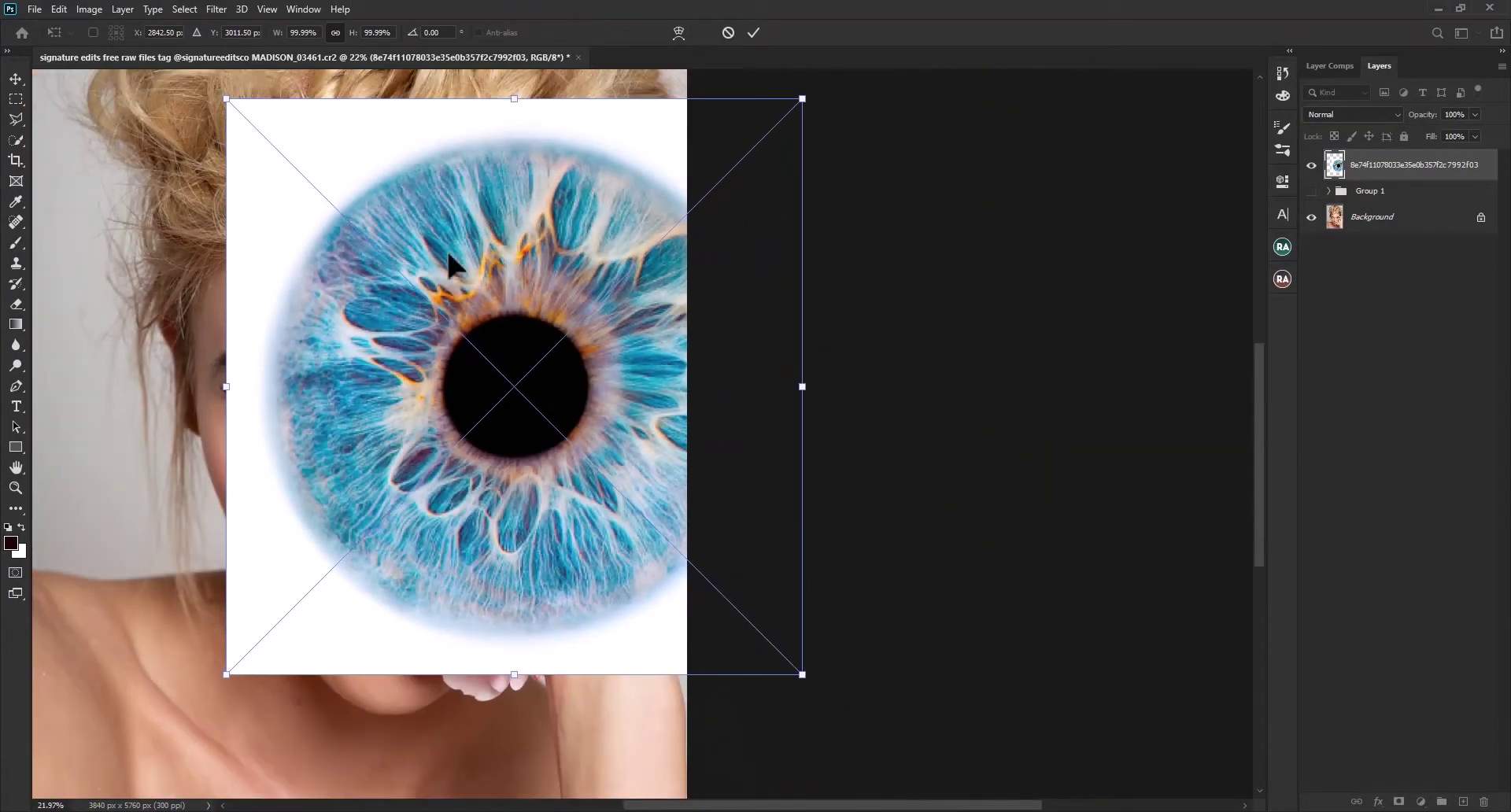
click(754, 31)
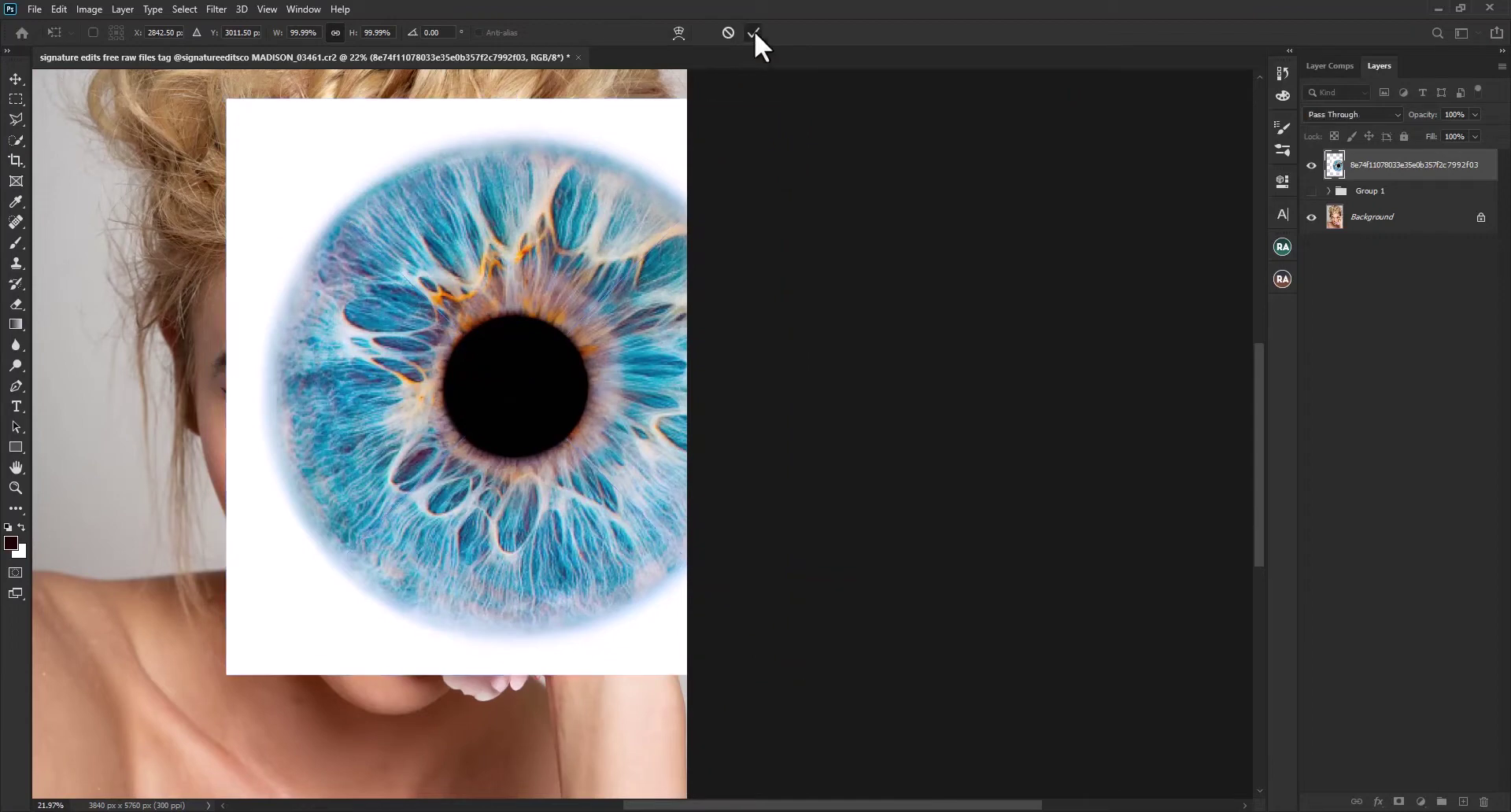
key(h)
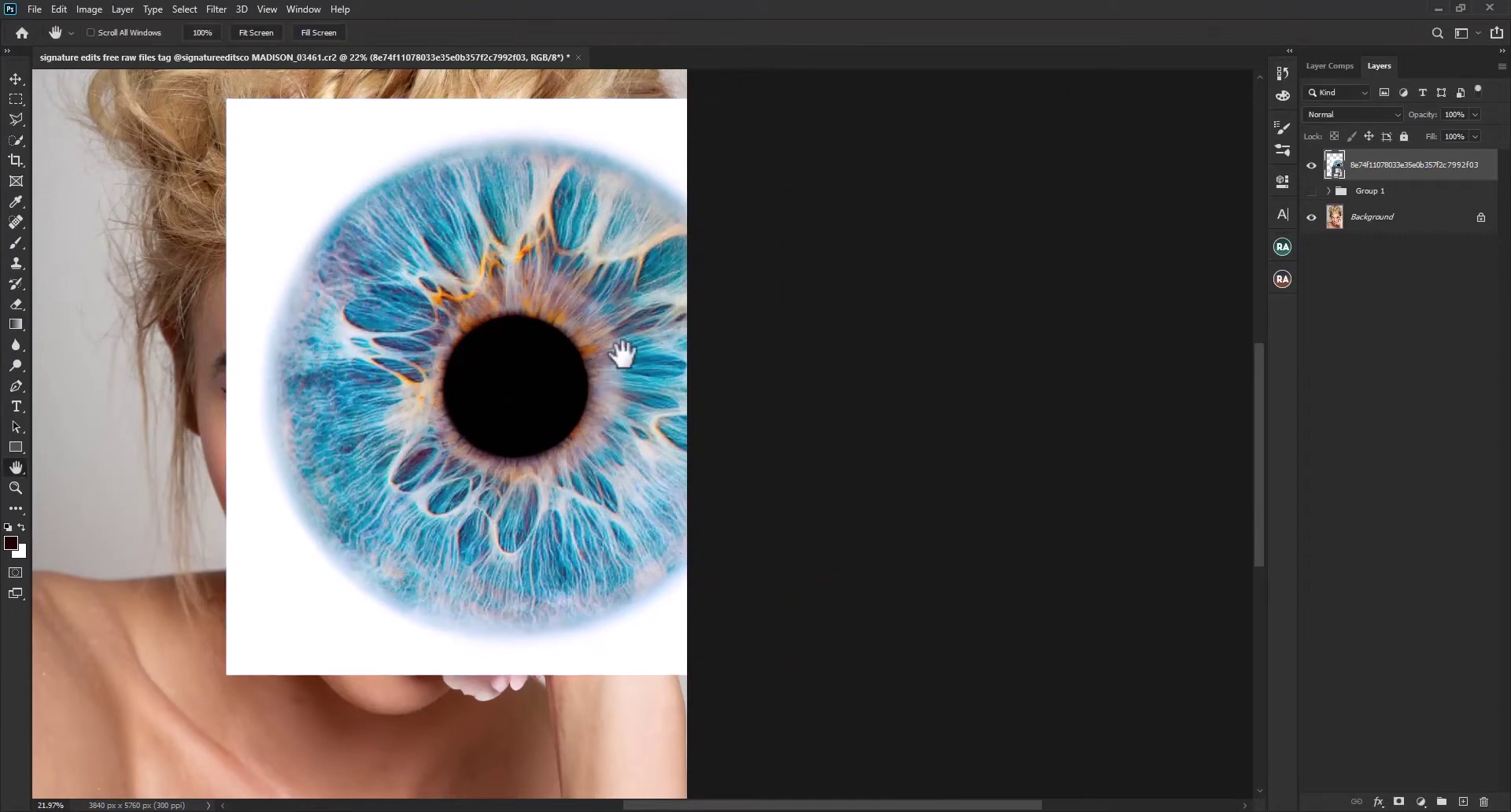
- Scale the eye texture proportionally to about 7.6% and move it over the model's eye nearest the raised hand
key(ctrl+t)
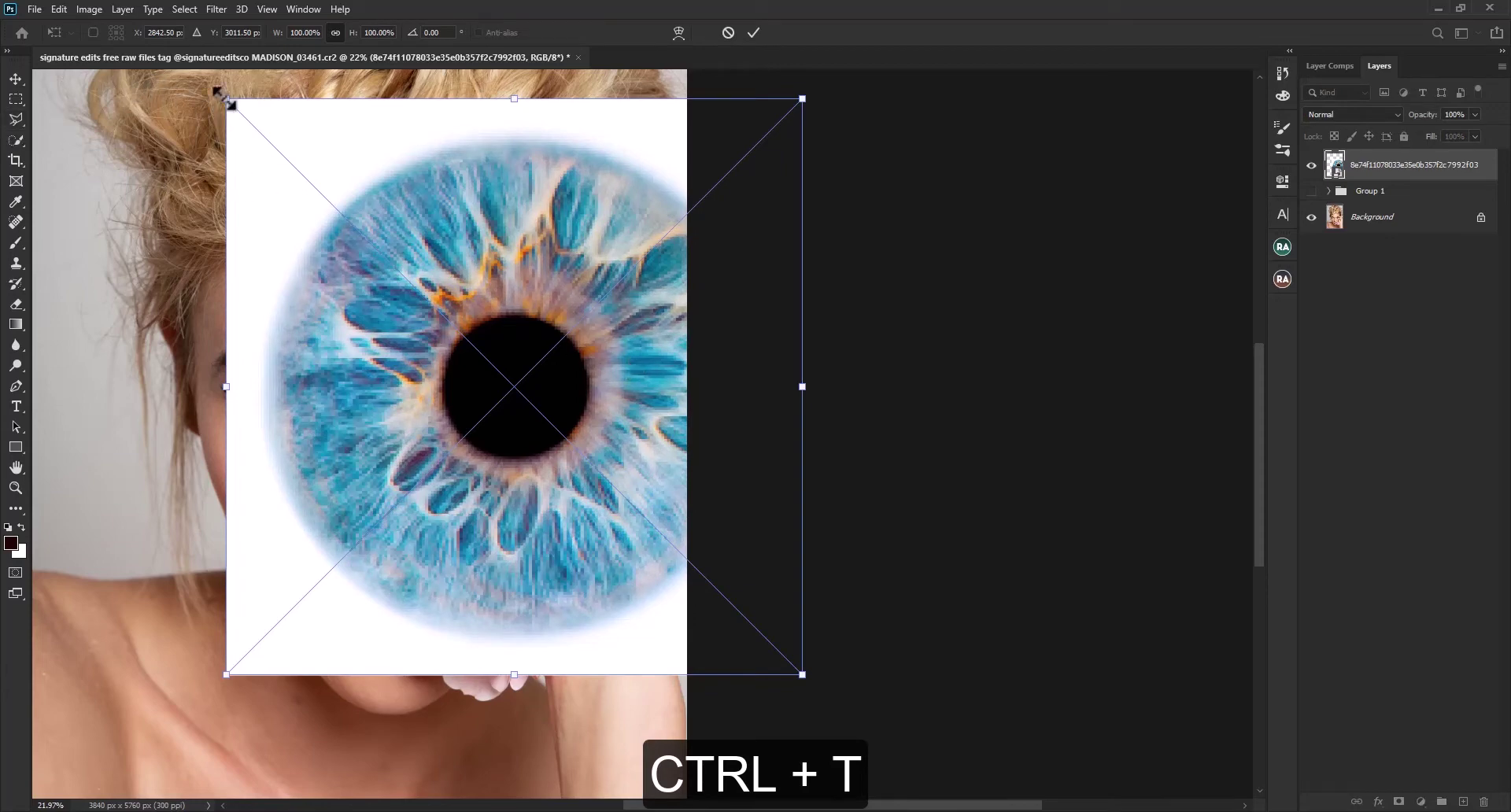
drag(226, 100, 504, 376)
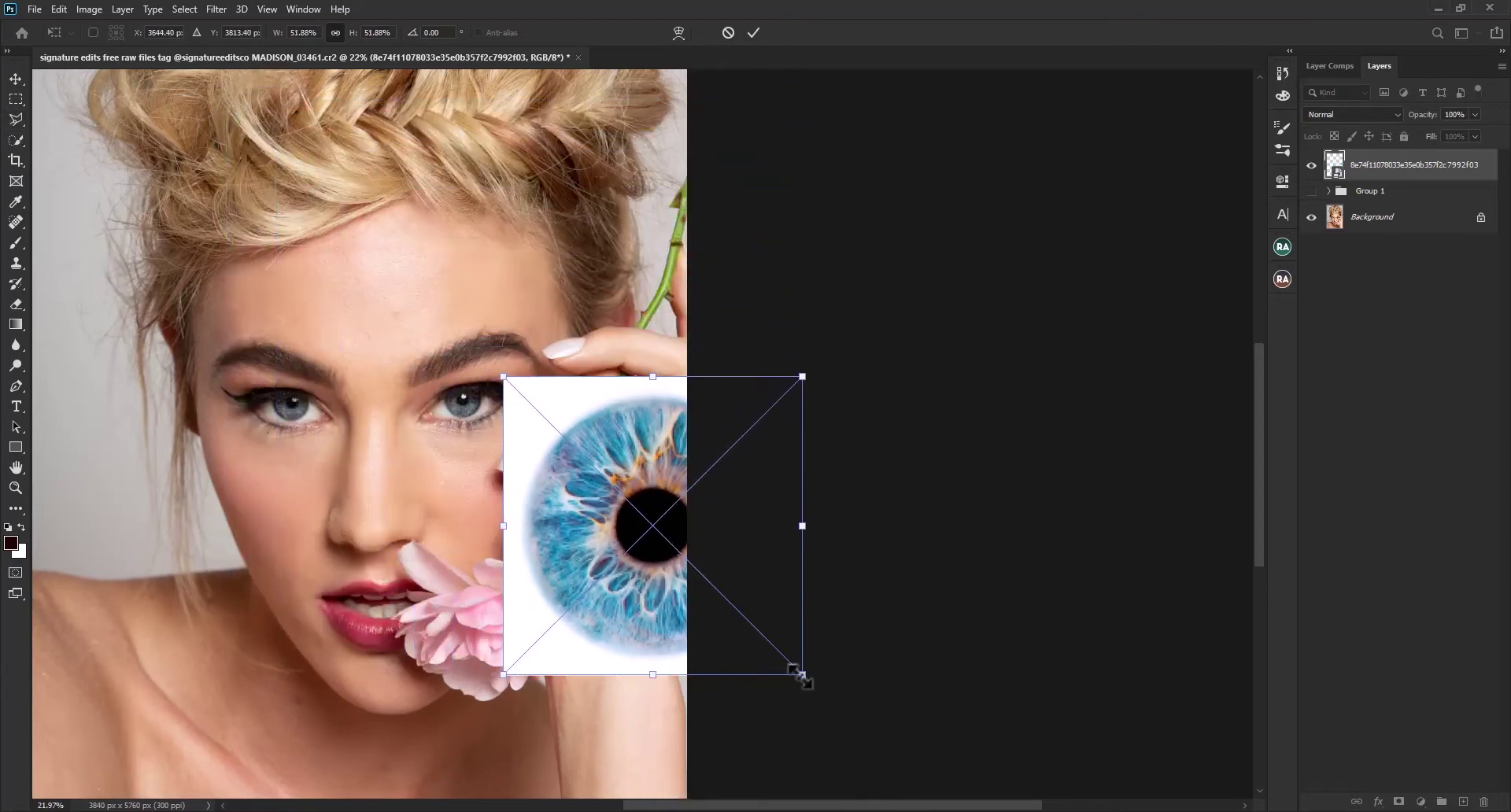
drag(779, 657, 608, 481)
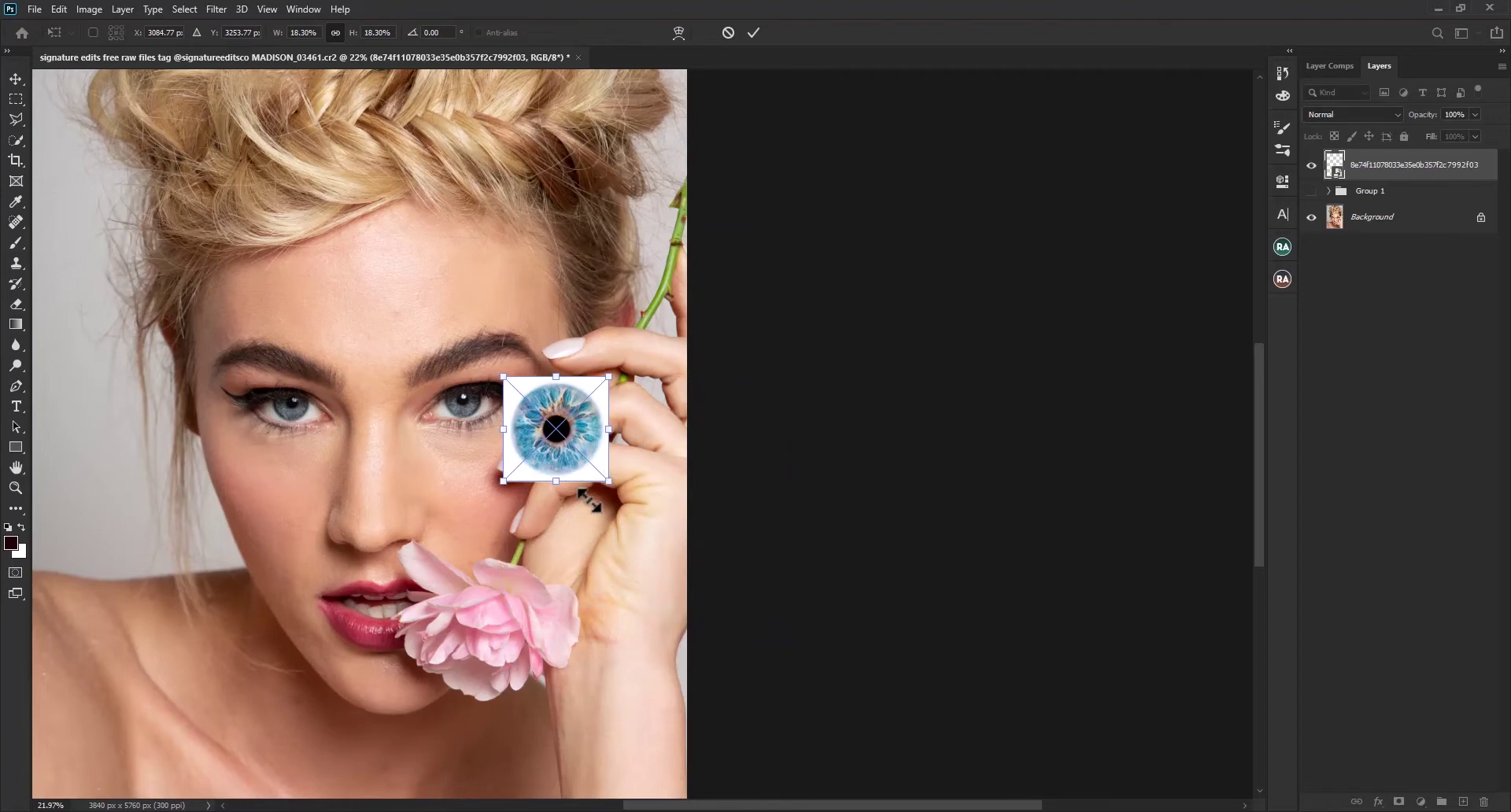
drag(547, 399, 469, 397)
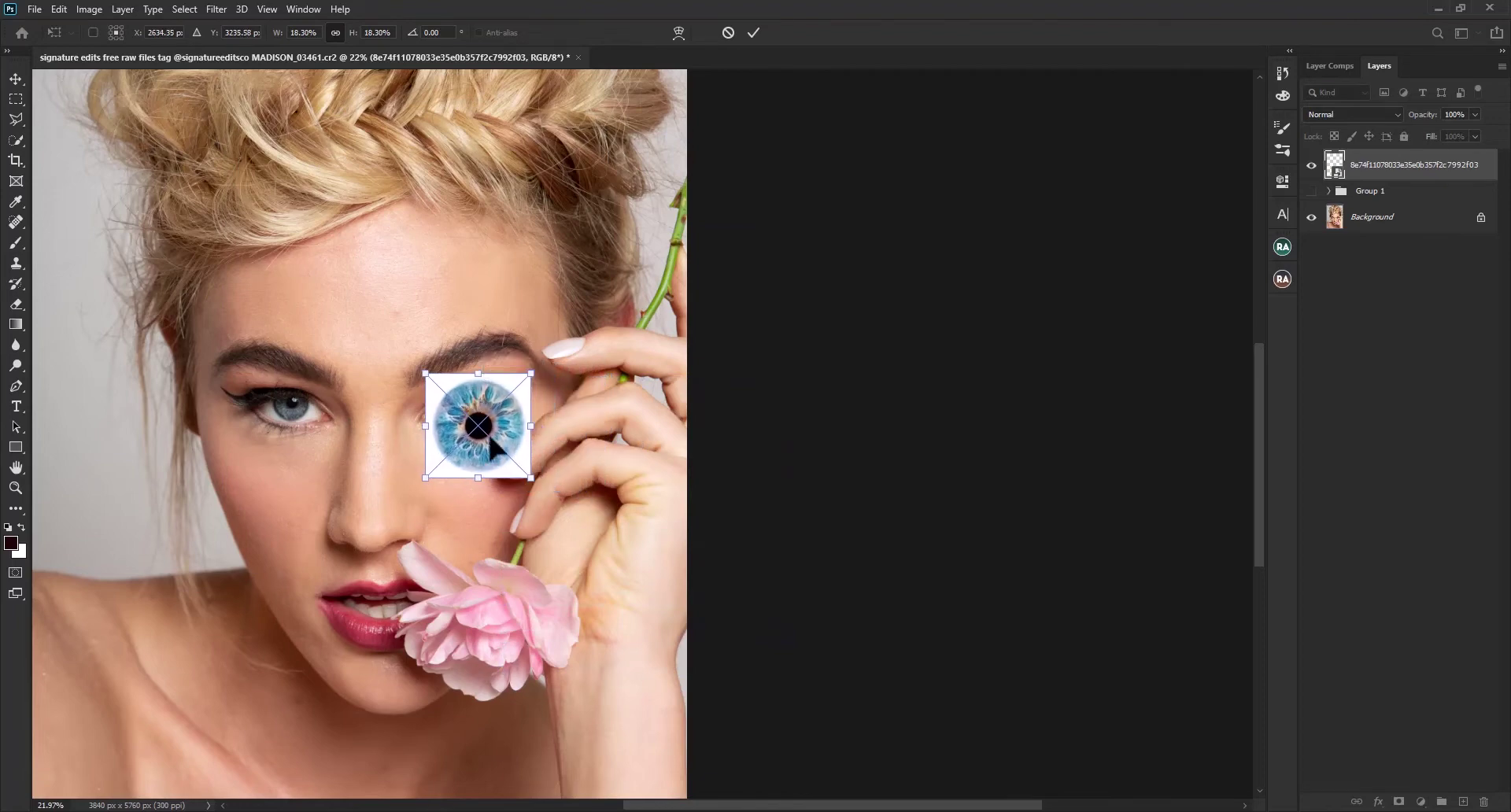
drag(532, 479, 484, 432)
drag(426, 374, 439, 387)
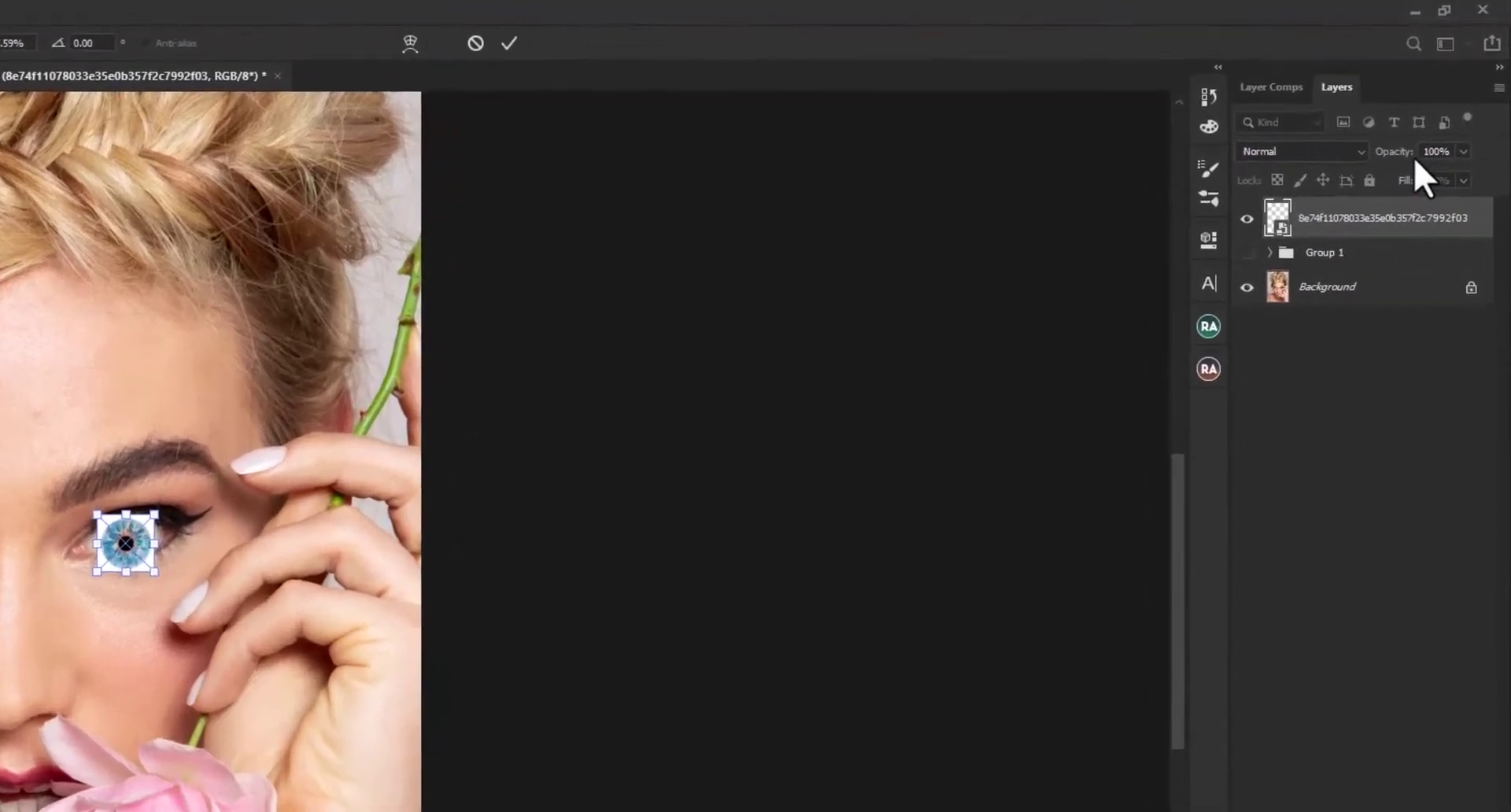
- Lower the eye texture's opacity to 48%, align its pupil with the model's pupil, and apply the transform
drag(1428, 117, 1346, 157)
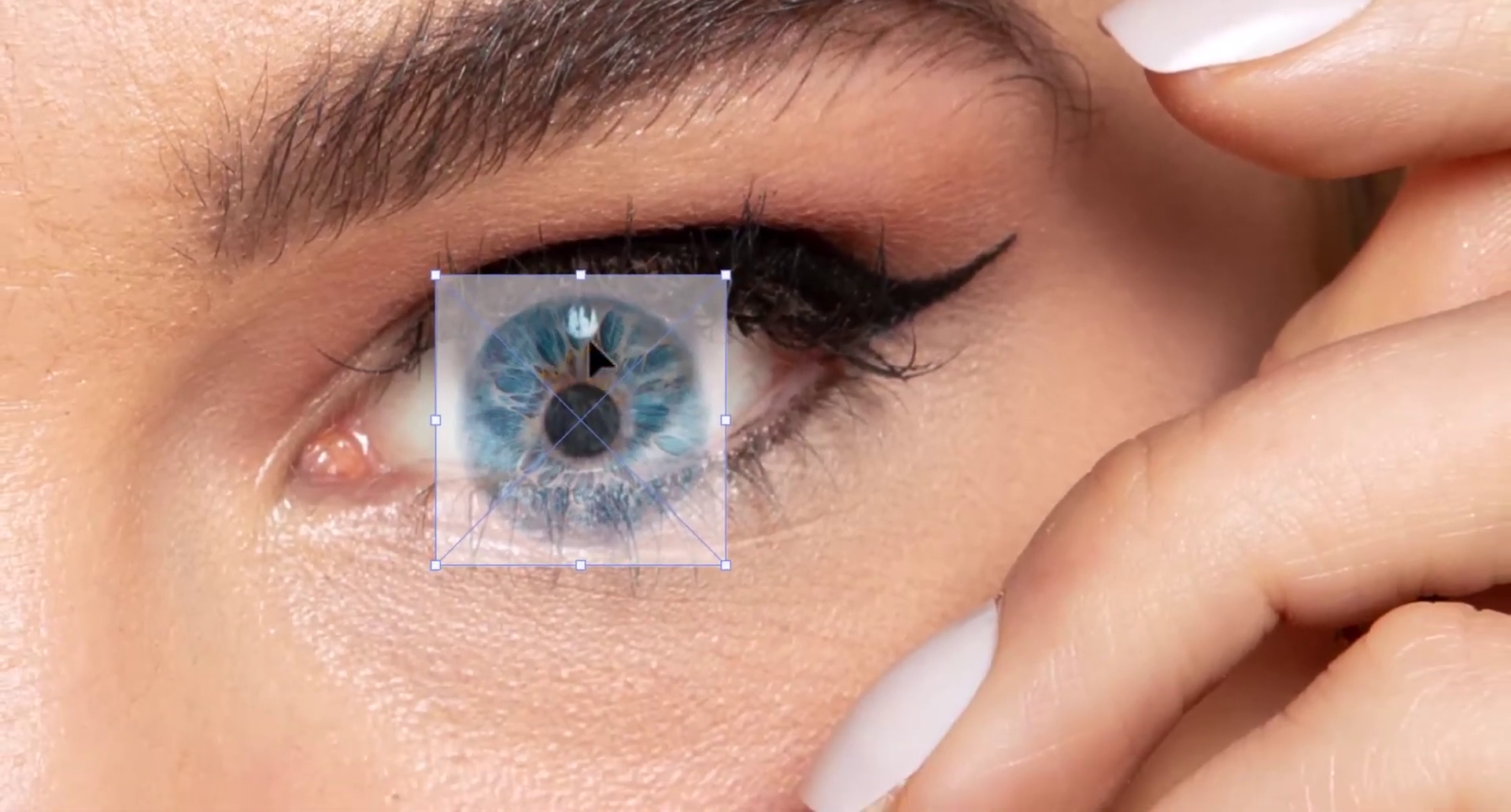
drag(592, 352, 588, 282)
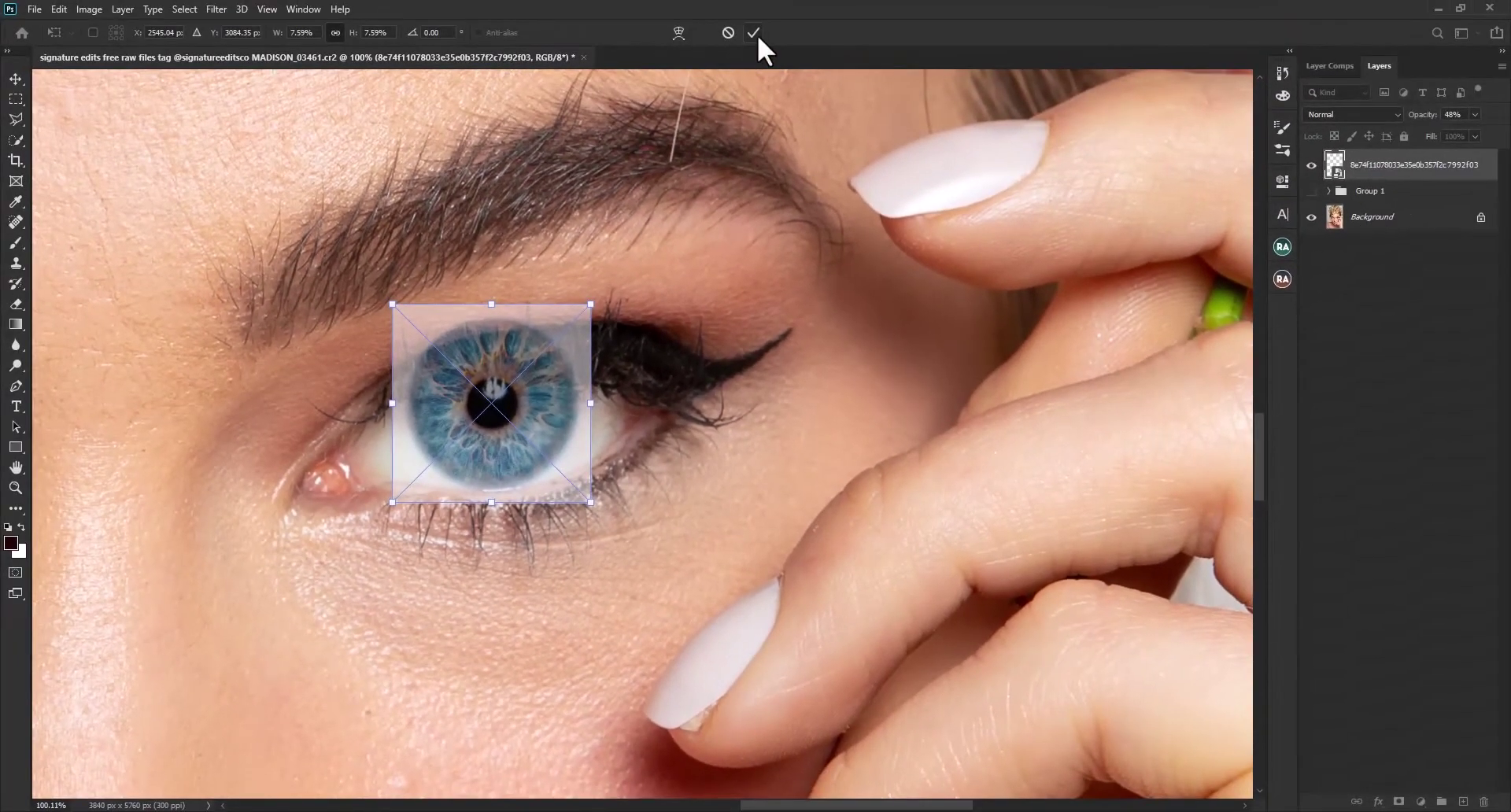
click(765, 19)
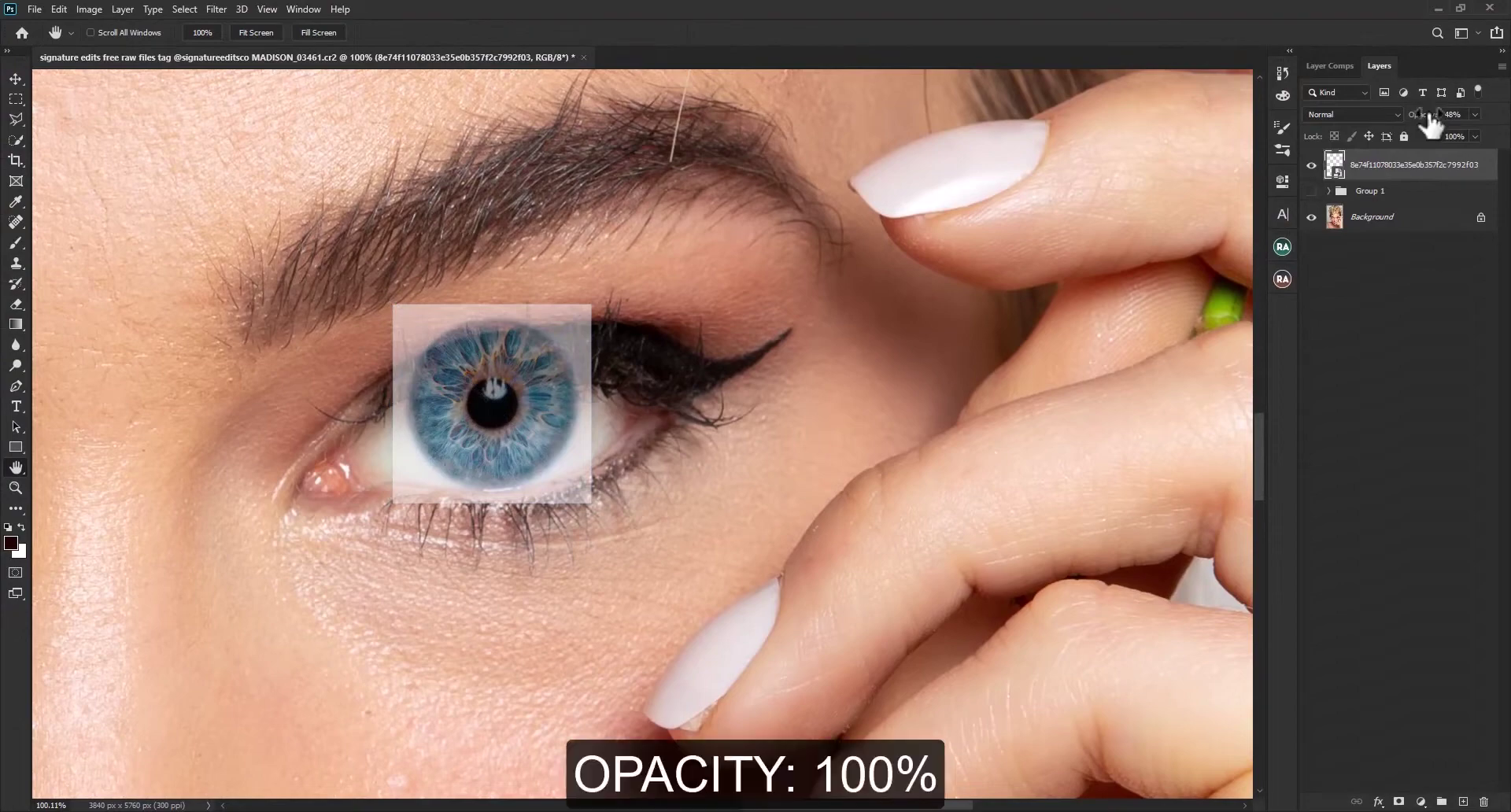
- Restore the eye texture layer's opacity to 100% and add a layer mask inverted to black
drag(1433, 116, 1497, 116)
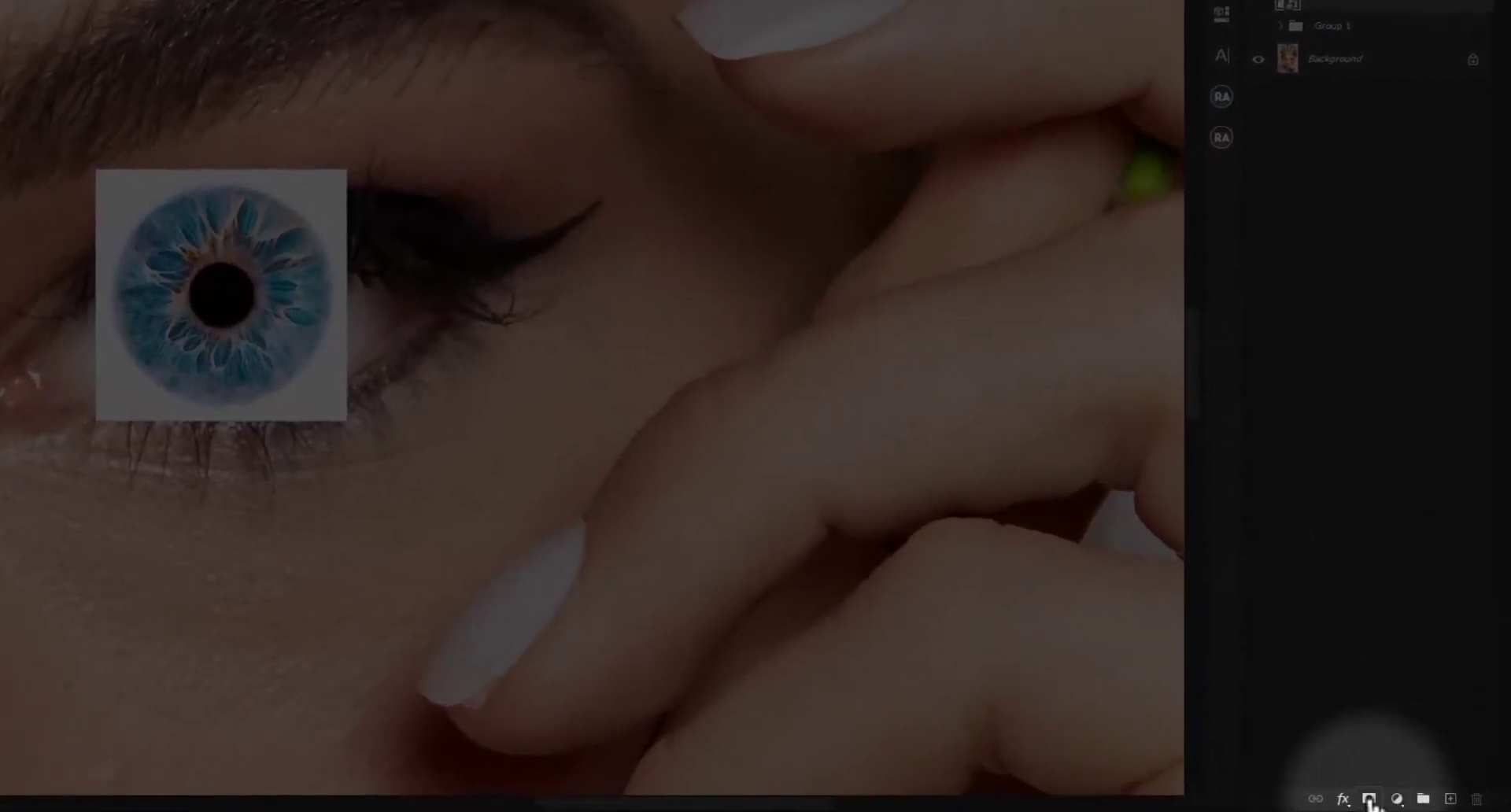
click(1370, 800)
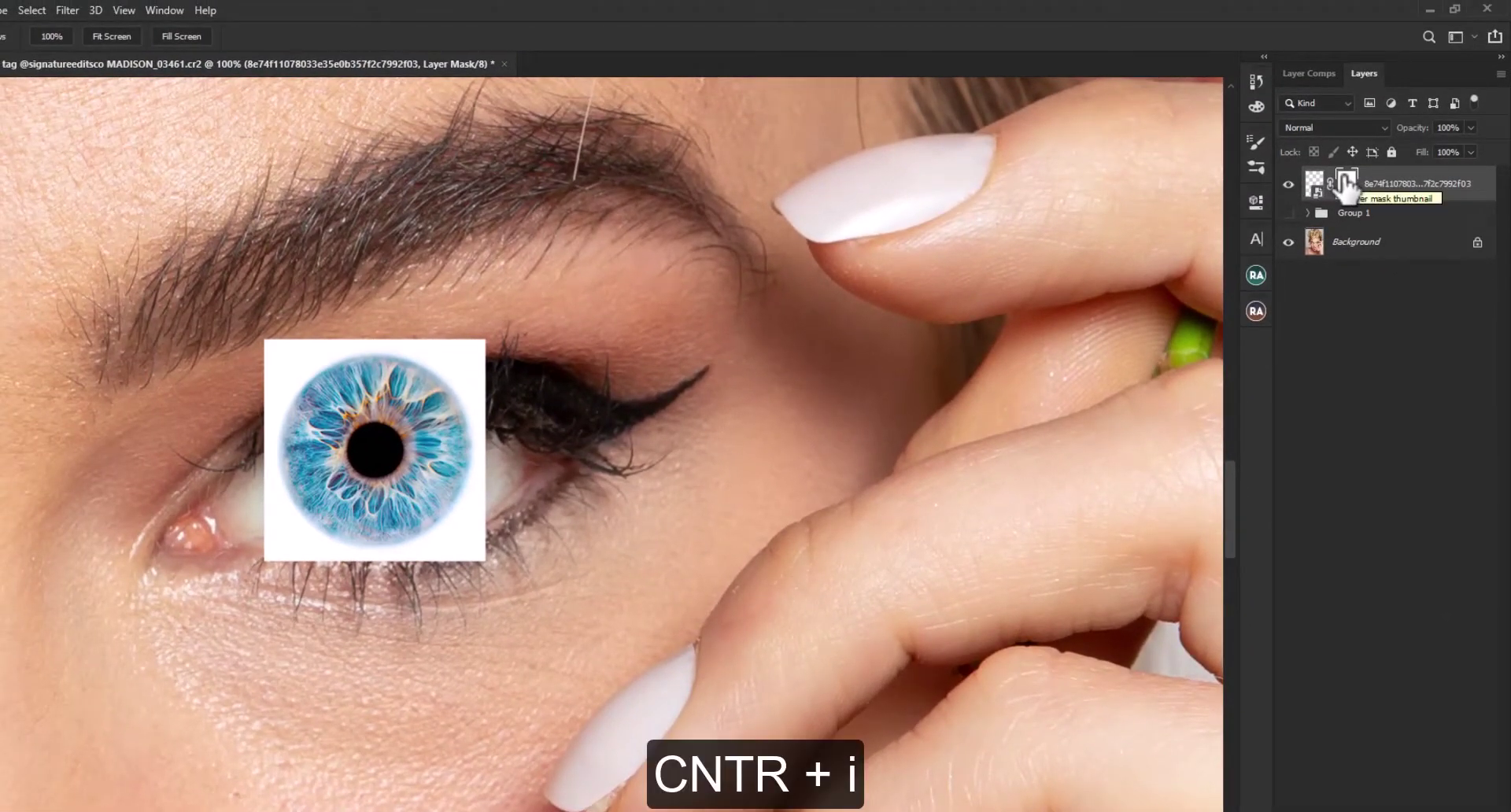
key(ctrl+i)
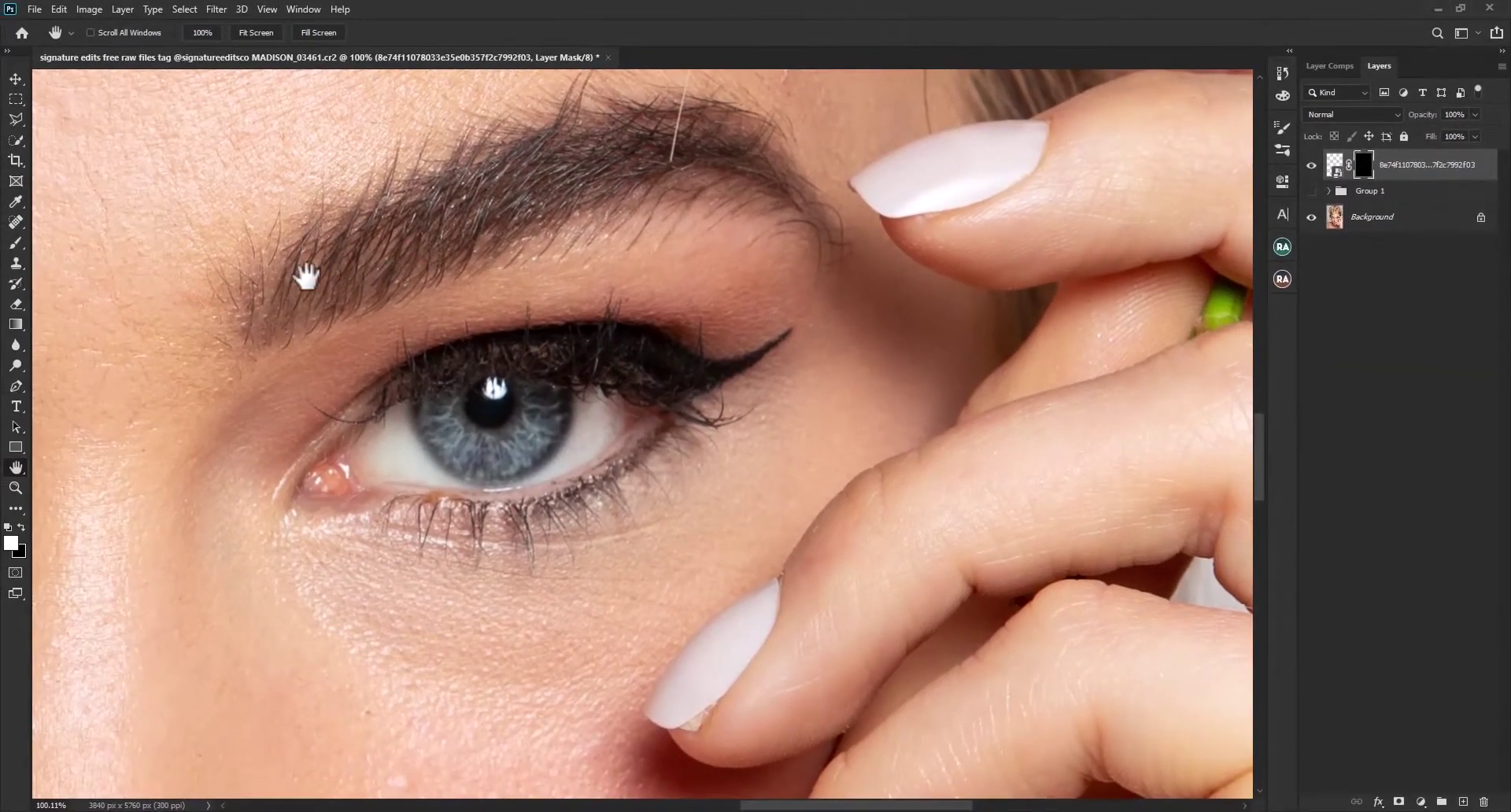
- Choose the Brush tool with a soft round tip and set its hardness to 35%
click(14, 245)
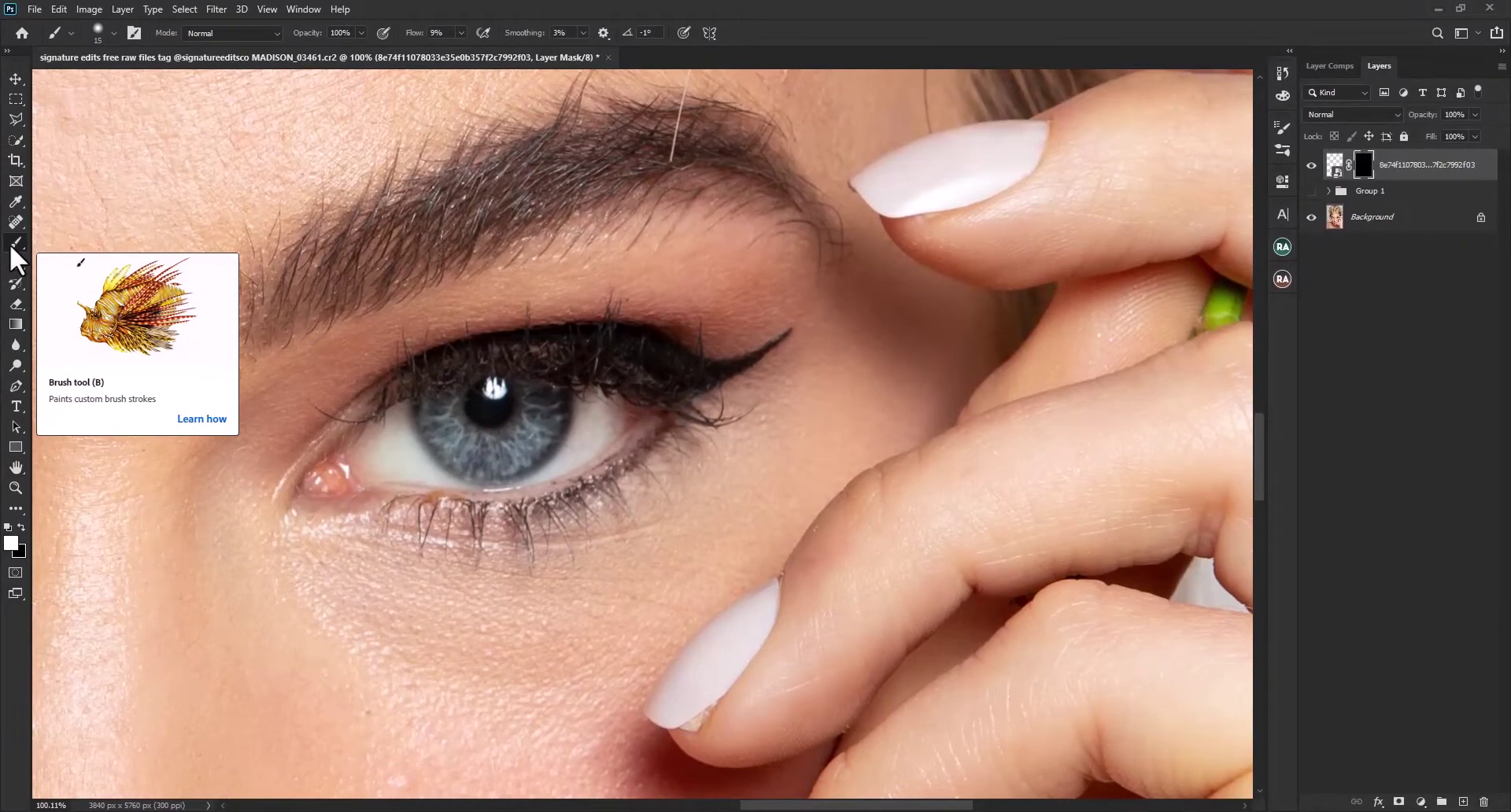
click(114, 33)
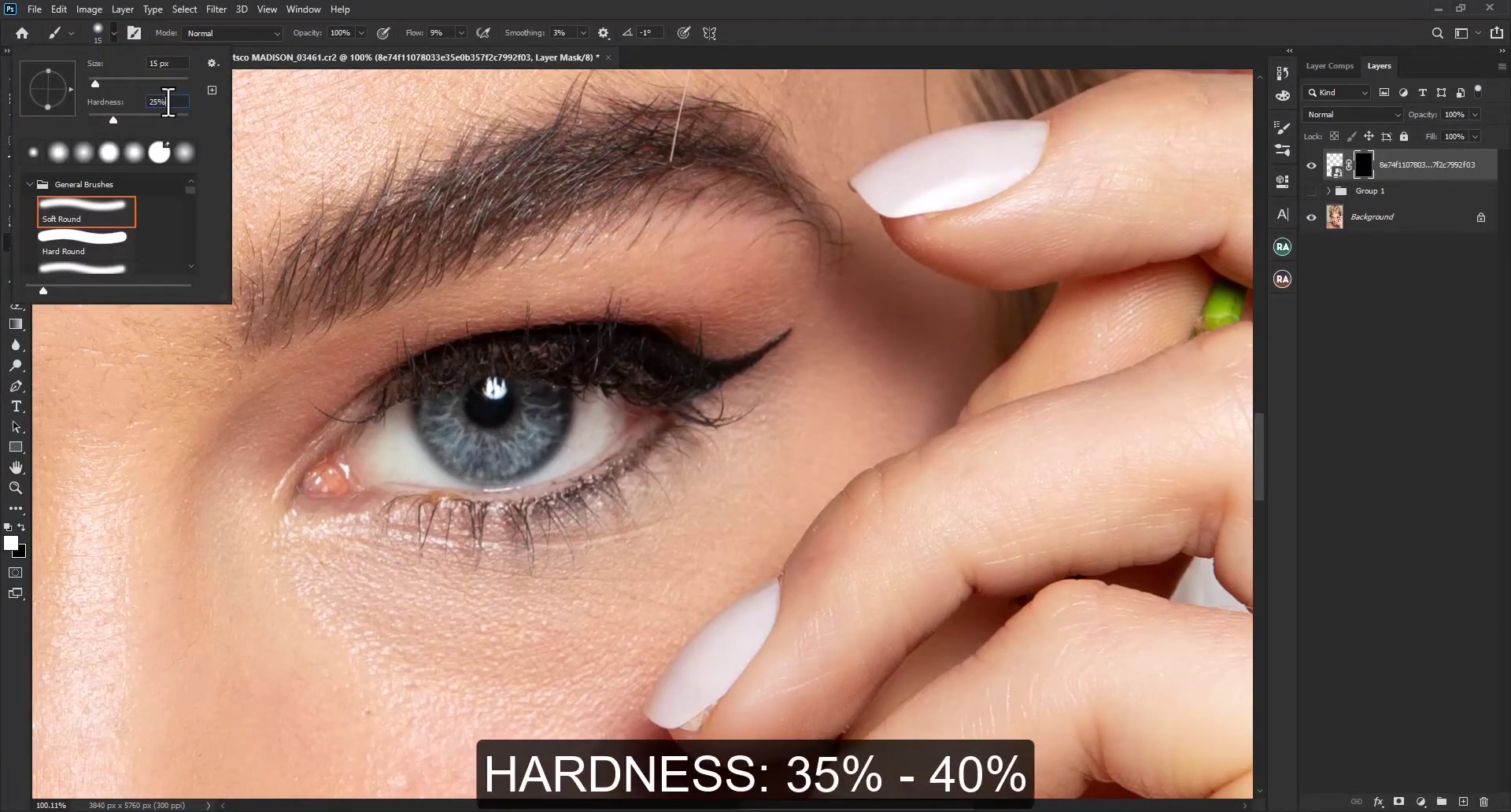
drag(167, 102, 139, 104)
text(35)
key(Return)
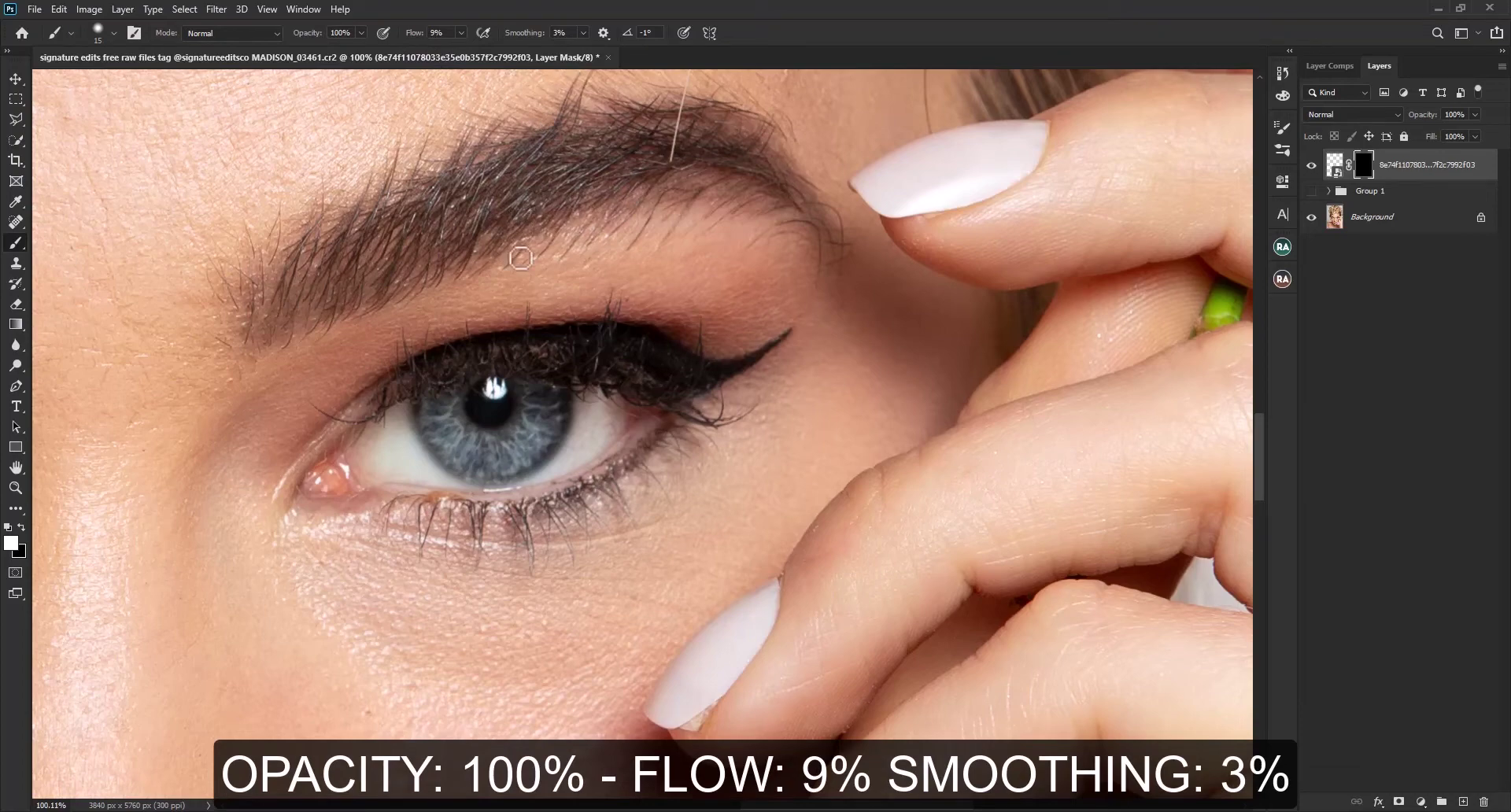
- Enlarge the brush to 40 px and paint white on the layer mask over the iris, revealing the texture around the pupil
scroll(500, 334, up, 3)
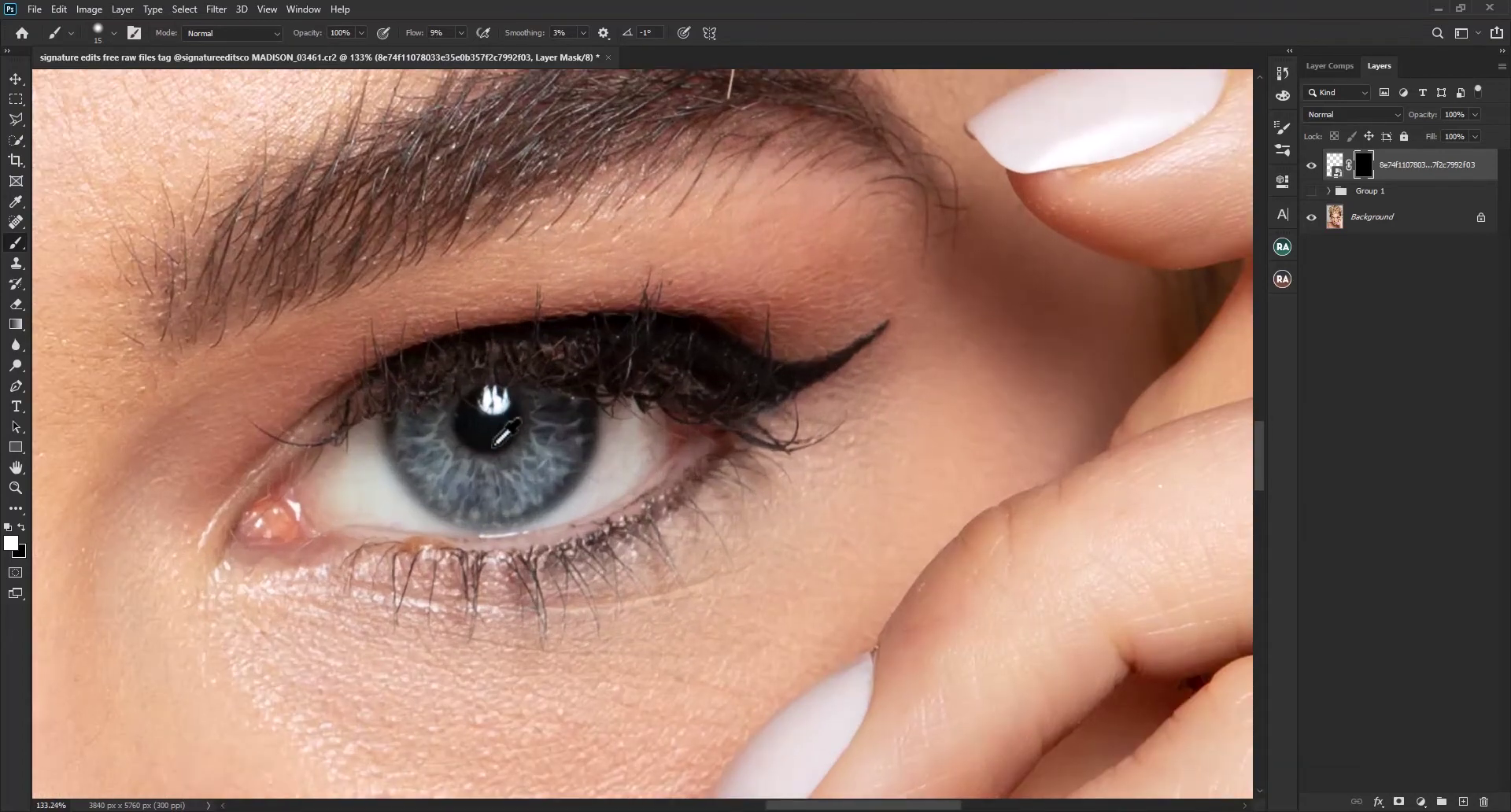
key(bracketright)
key(bracketright)
mouse_move(516, 493)
mouse_down()
mouse_move(564, 422)
mouse_move(557, 450)
mouse_move(500, 493)
mouse_move(460, 480)
mouse_move(426, 420)
mouse_move(488, 469)
mouse_move(545, 406)
mouse_move(491, 474)
mouse_move(434, 417)
mouse_move(418, 438)
mouse_move(455, 500)
mouse_move(575, 430)
mouse_move(565, 477)
mouse_move(485, 514)
mouse_move(397, 461)
mouse_move(488, 485)
mouse_move(541, 409)
mouse_move(583, 428)
mouse_move(469, 508)
mouse_move(430, 465)
mouse_move(557, 489)
mouse_move(402, 471)
mouse_move(431, 418)
mouse_up()
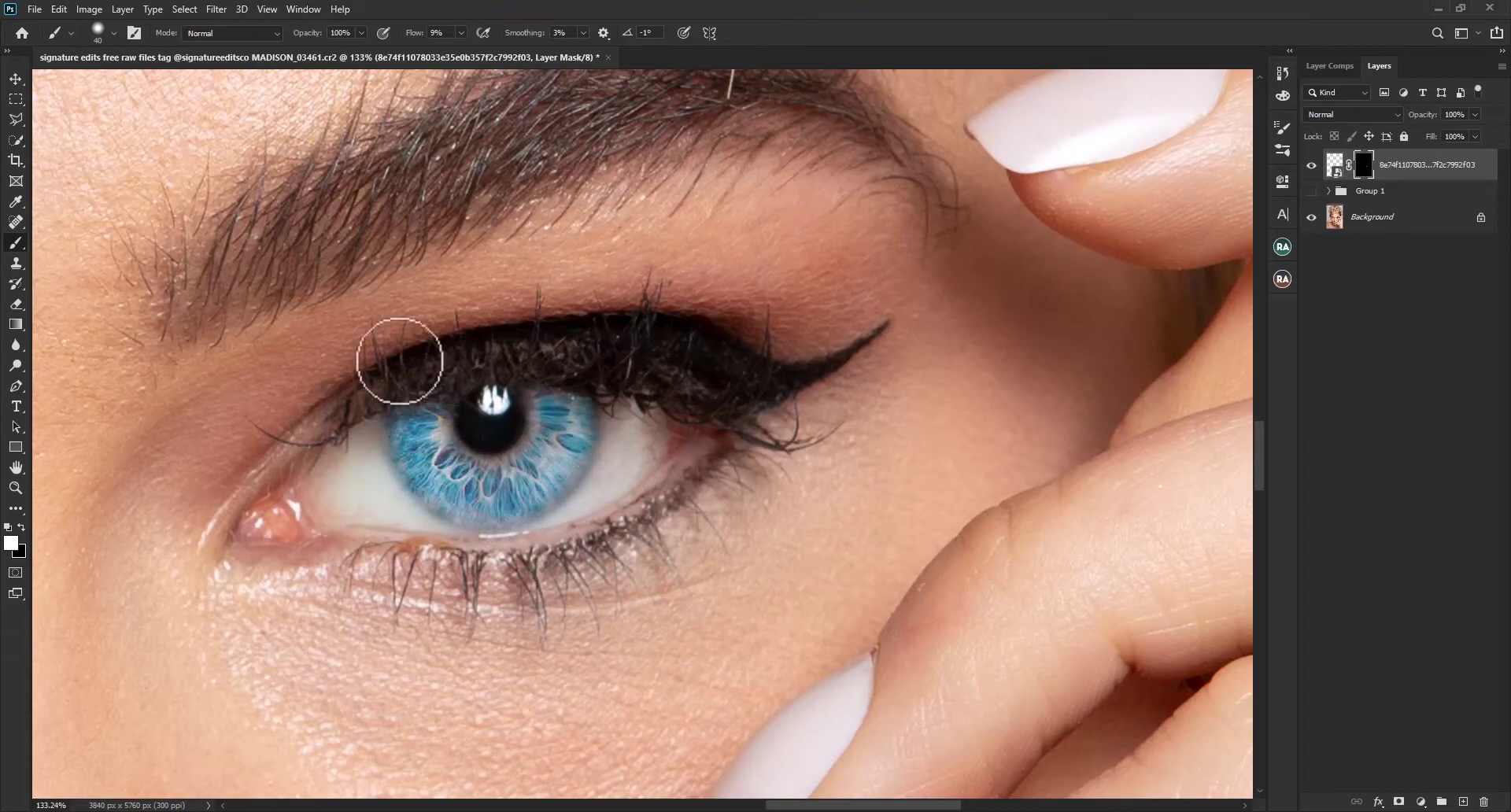
- Set the eye texture layer's blend mode to Overlay
click(10, 76)
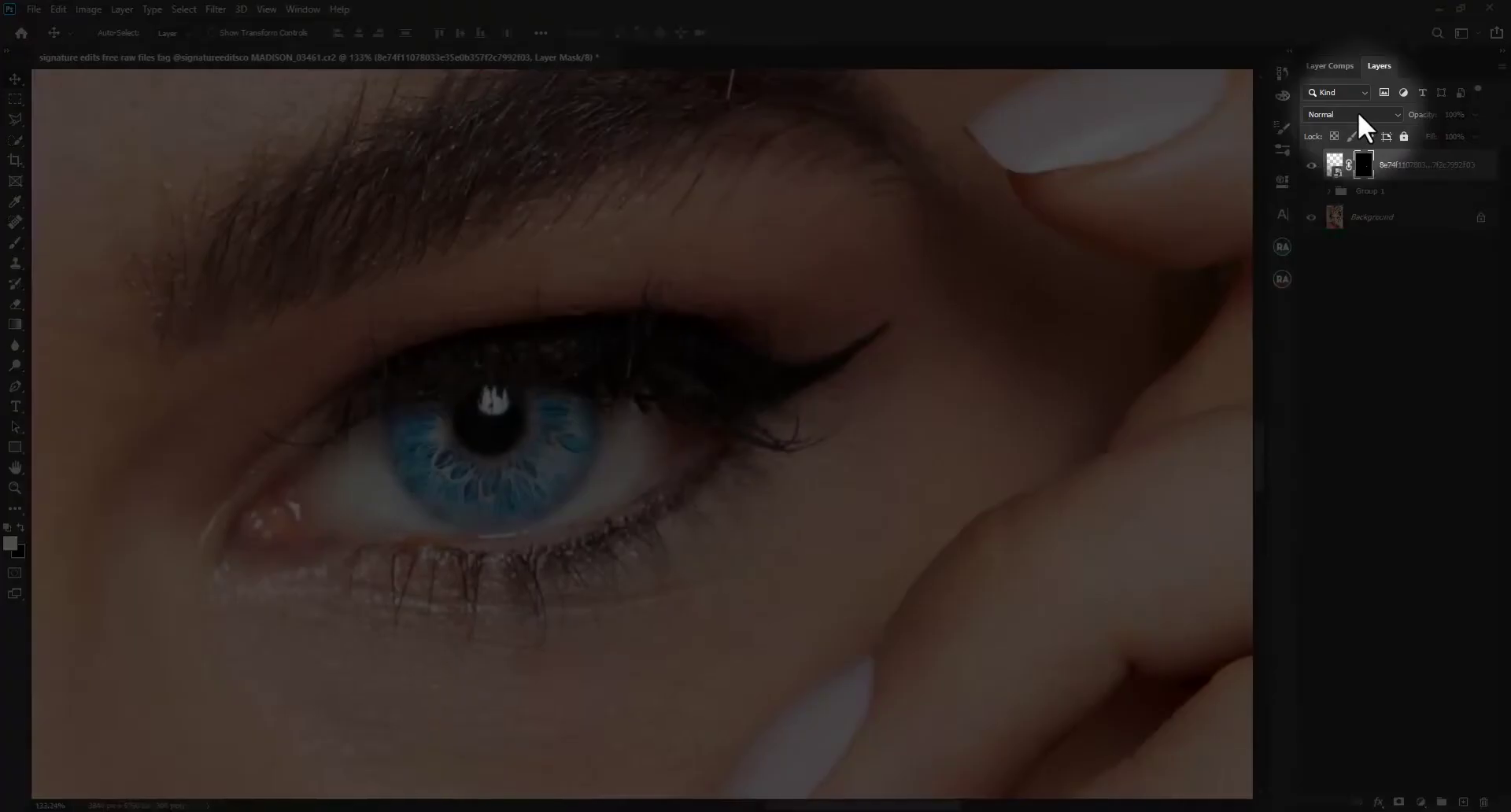
click(1356, 114)
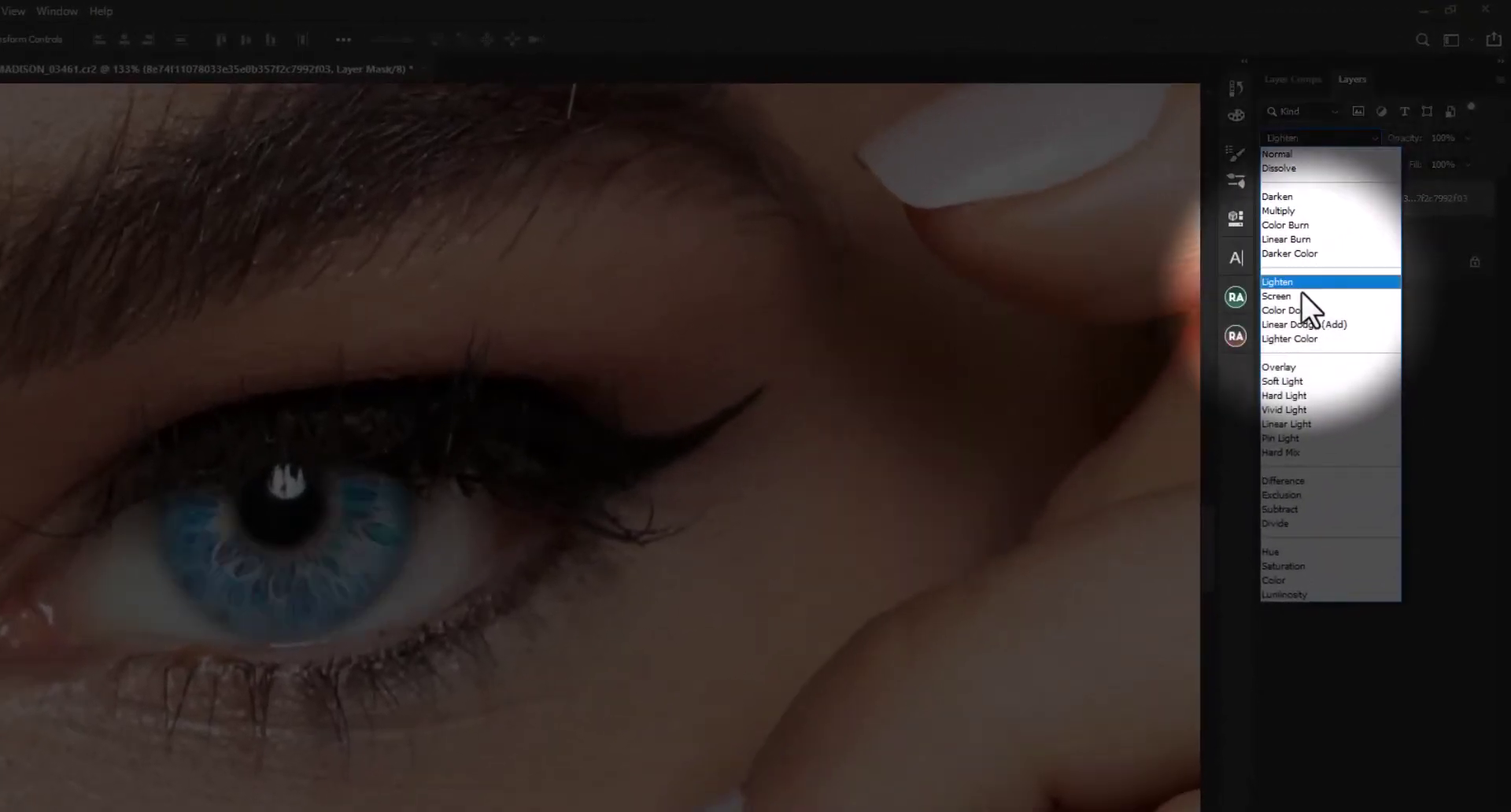
click(1327, 367)
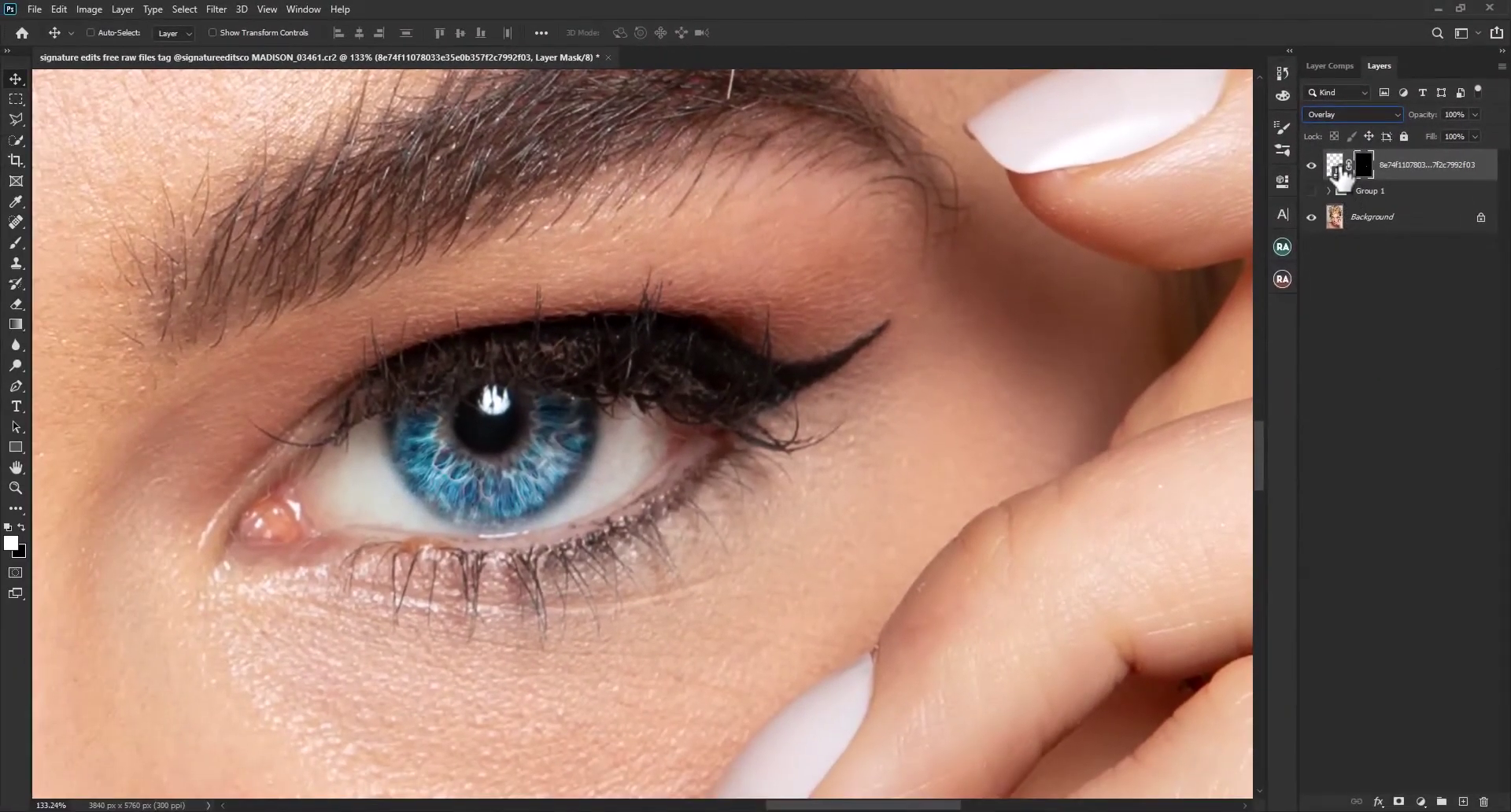
- Apply a Hue/Saturation adjustment with saturation -100 to the eye texture's smart object rather than its mask
click(1337, 165)
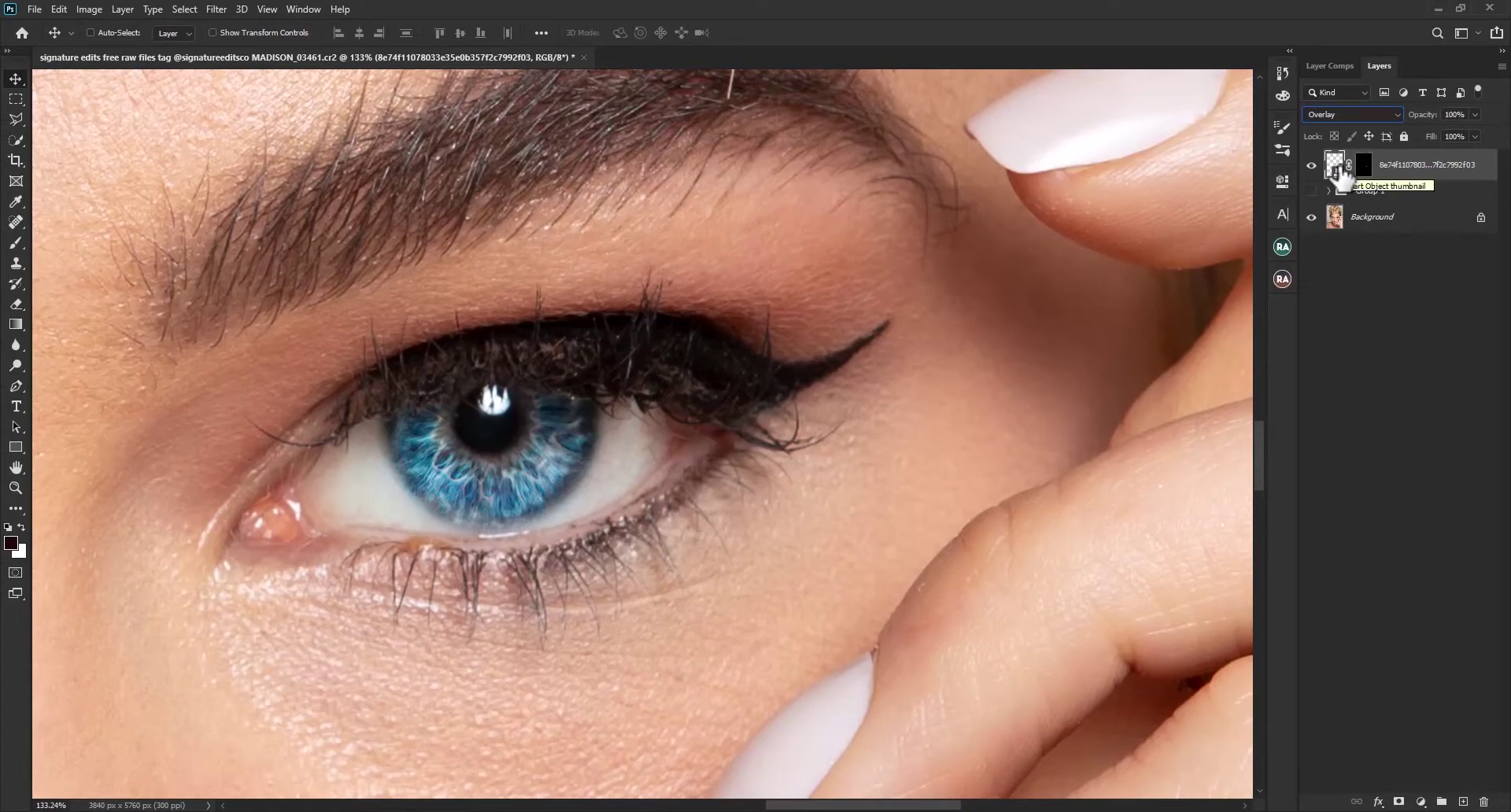
key(ctrl+u)
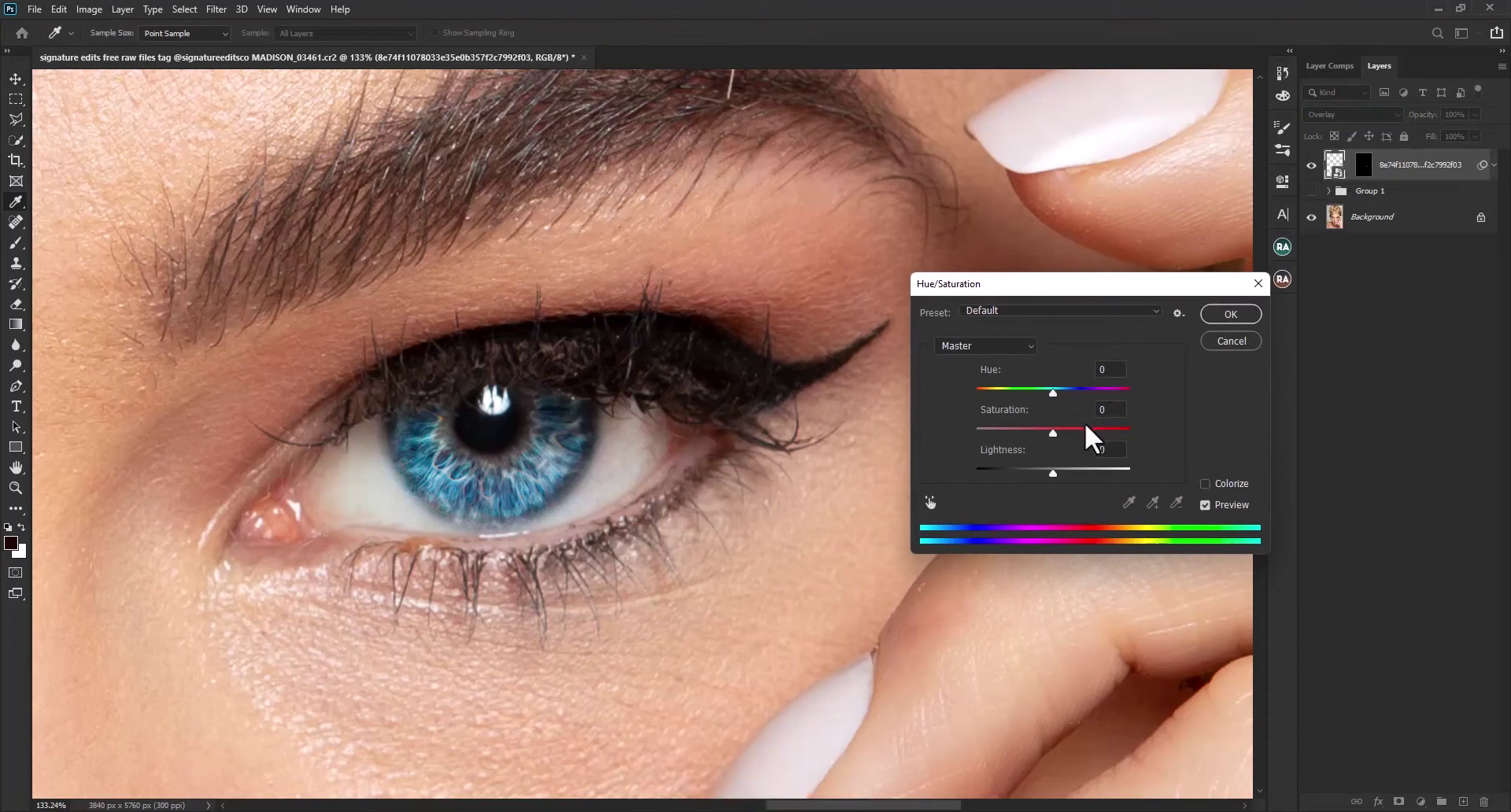
click(1119, 409)
text(-1)
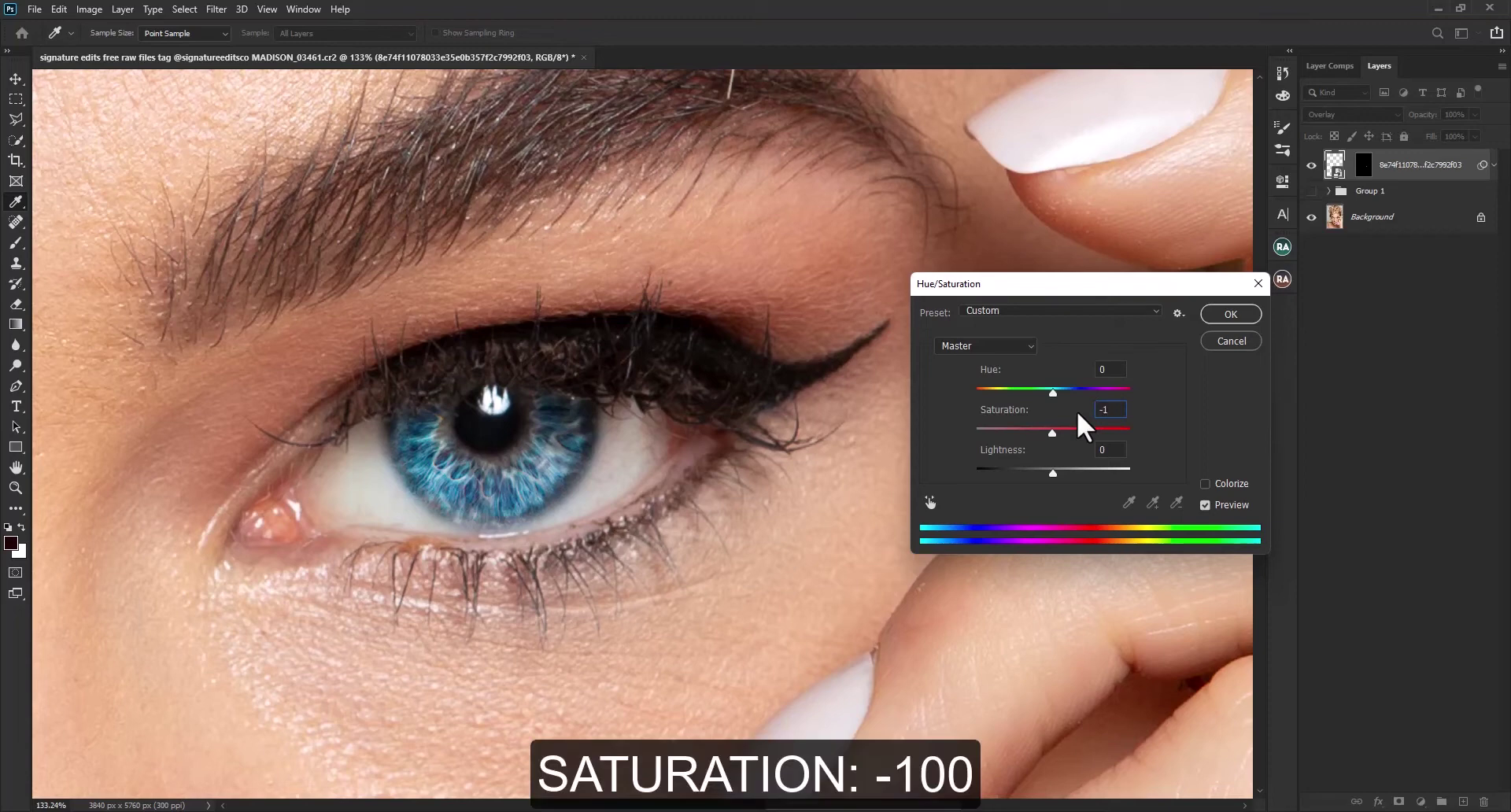
text(00)
key(Return)
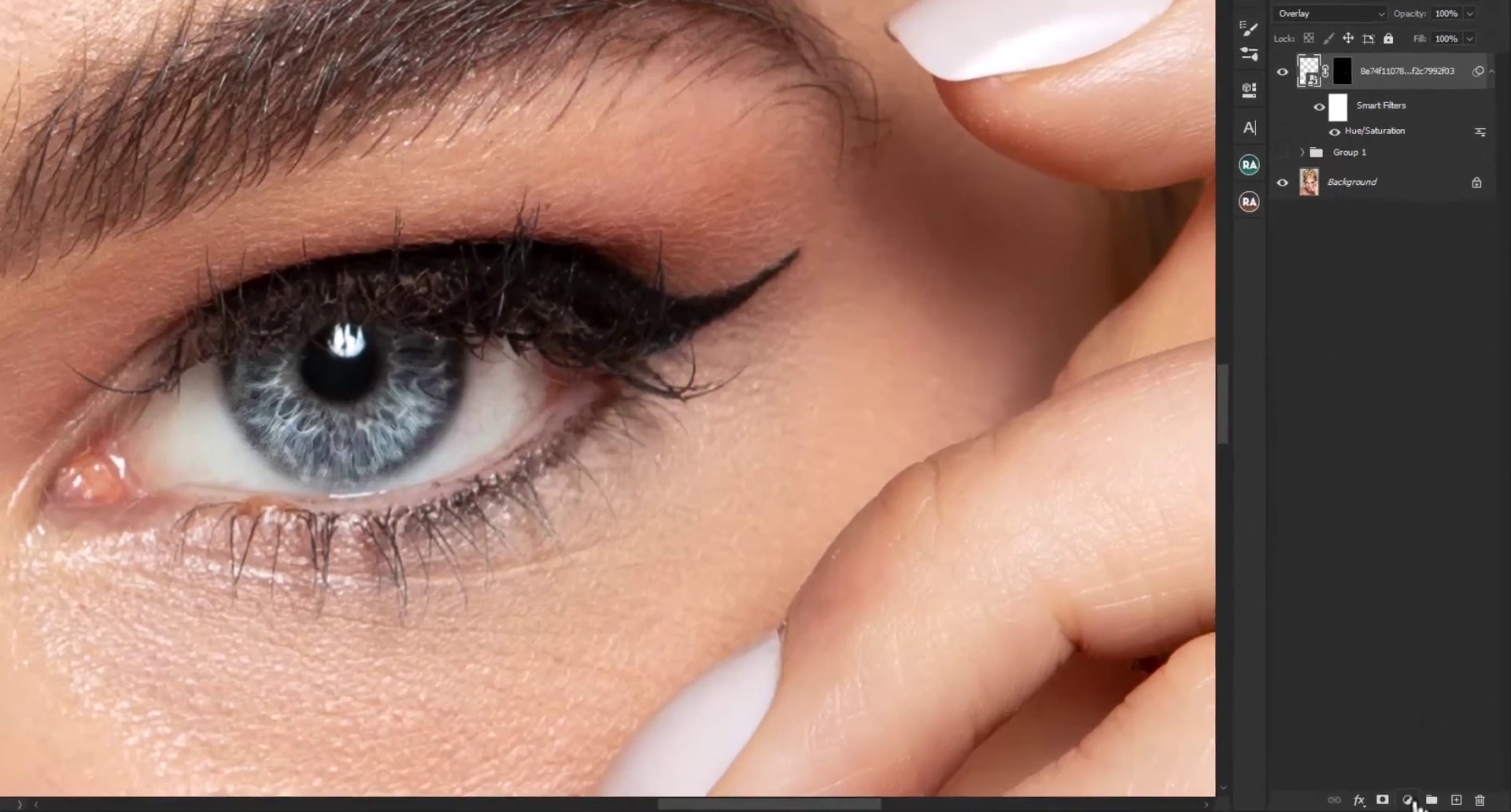
- Add a Solid Color fill layer in dark brown 220d07 above the eye texture layer
click(1422, 802)
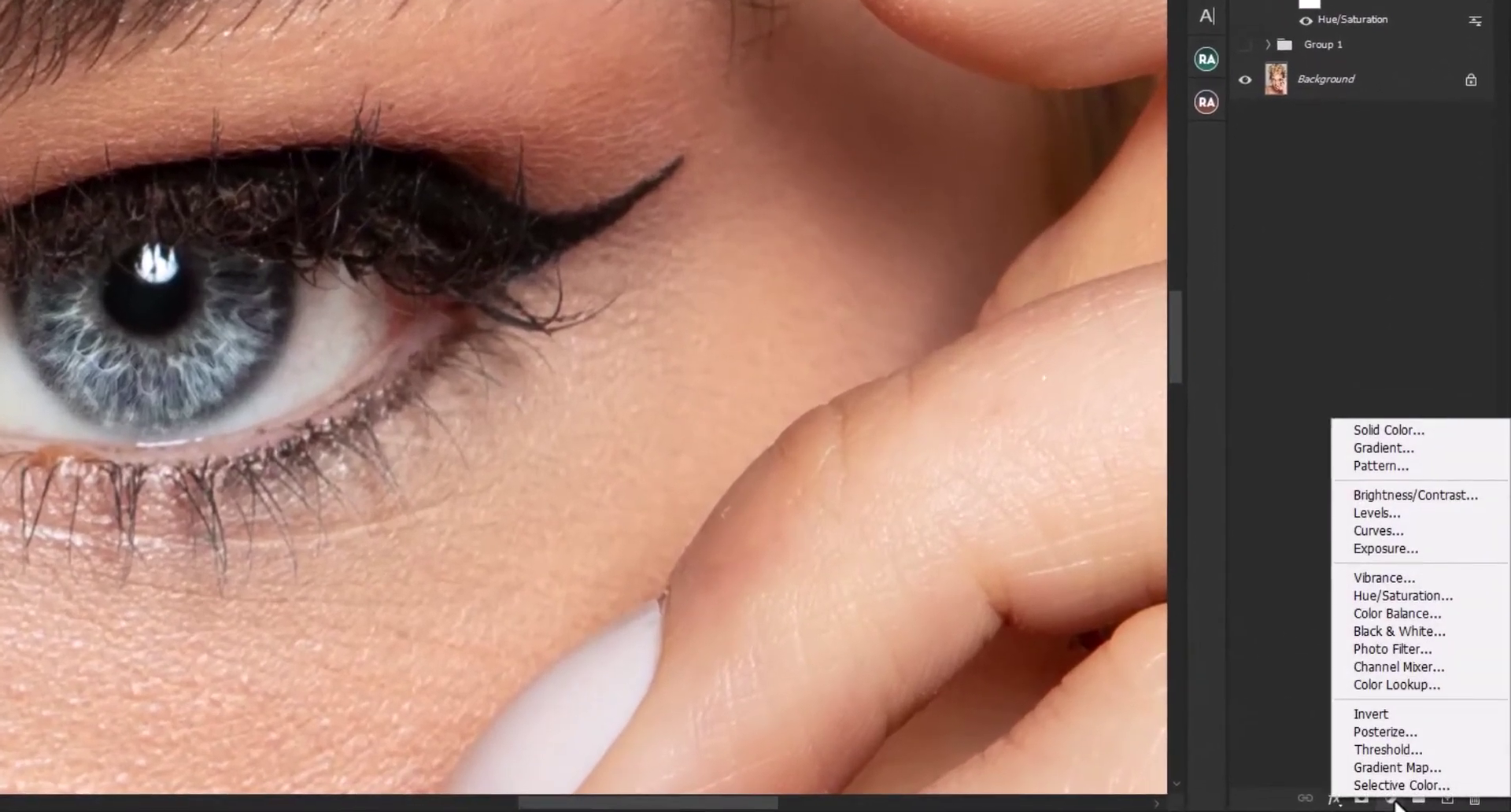
click(1390, 430)
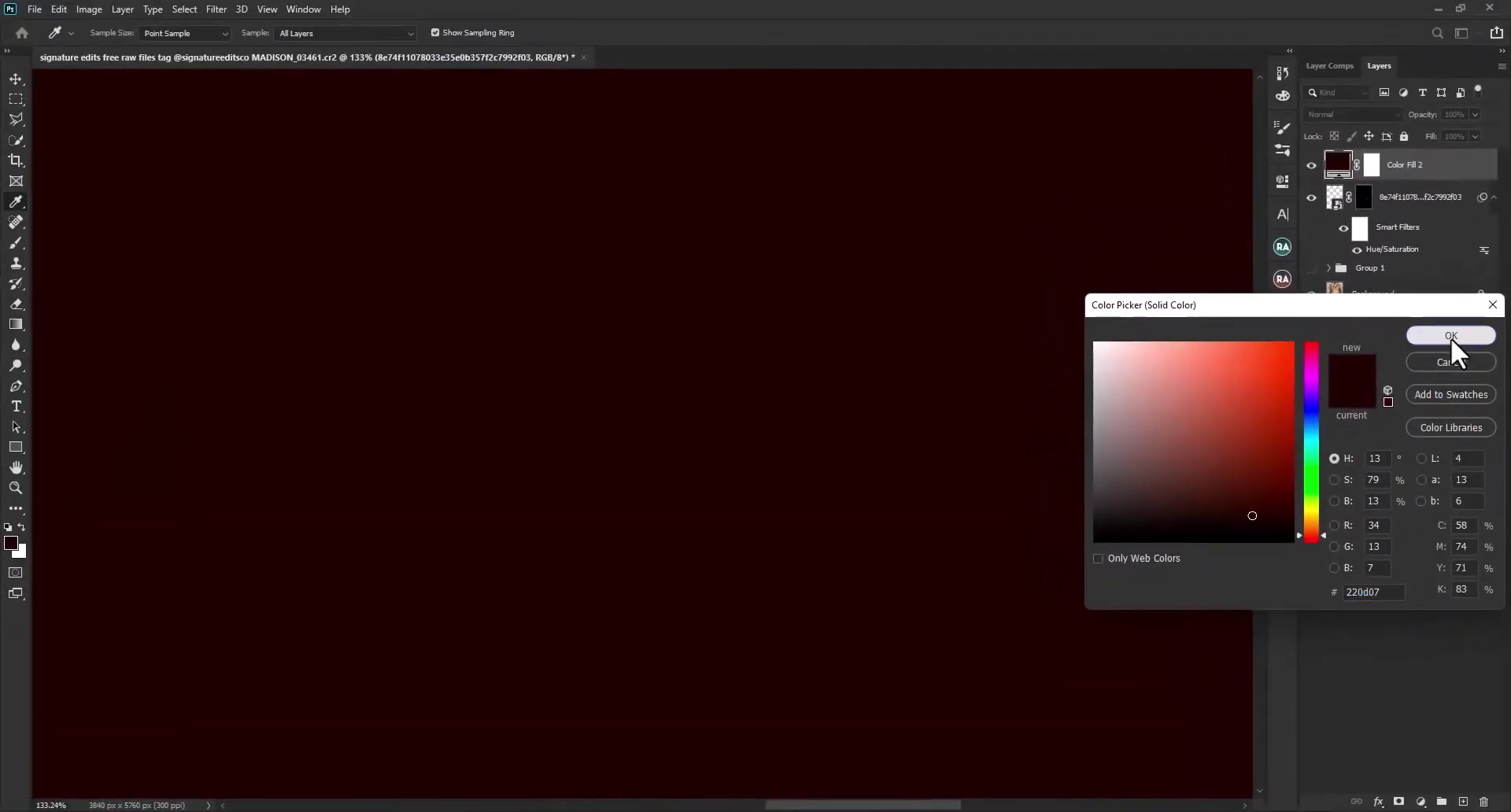
click(1452, 337)
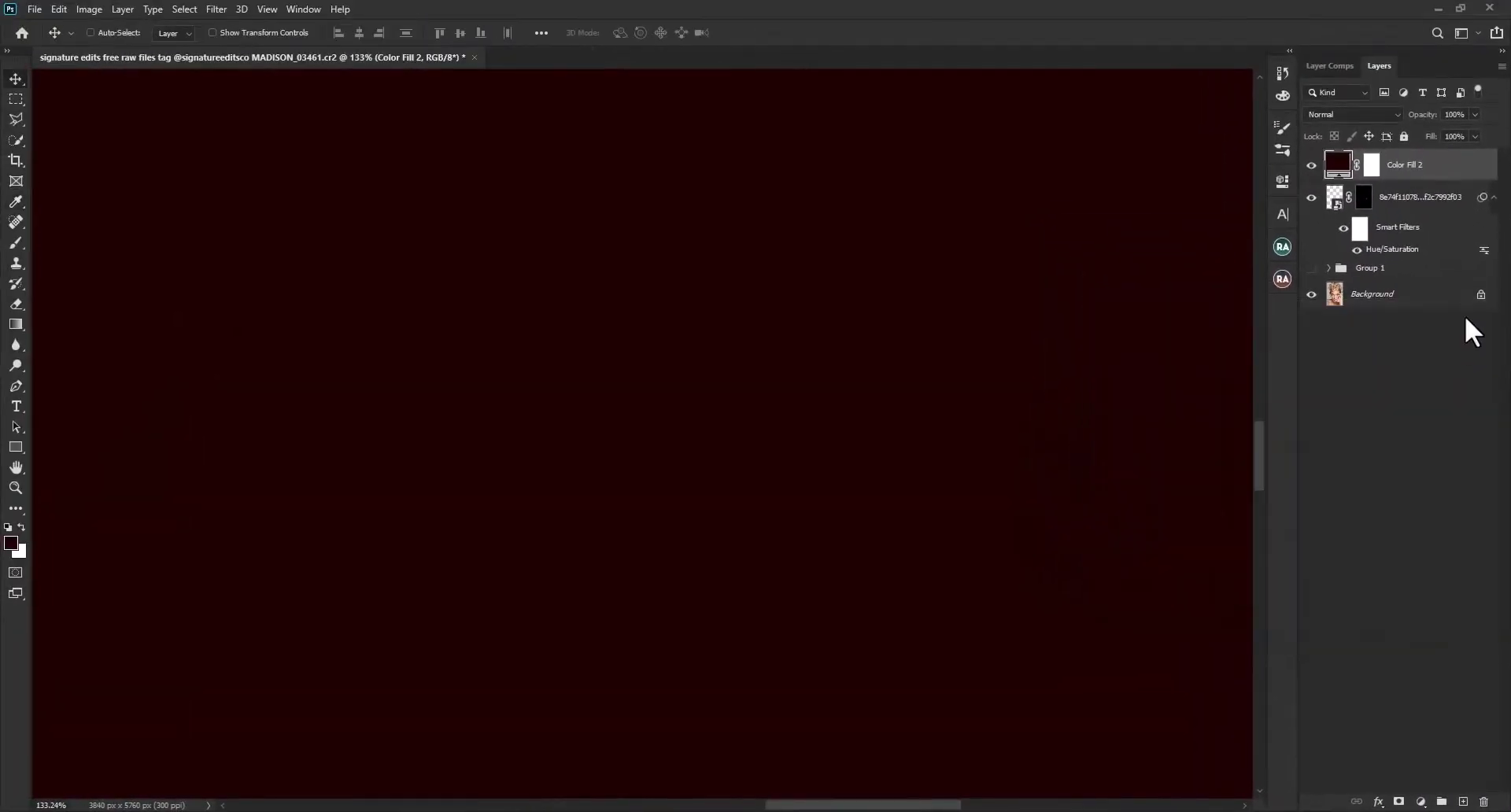
- Replace the colour fill layer's white mask with the eye texture layer's mask, confining the colour to the iris
click(1373, 168)
click(1370, 205)
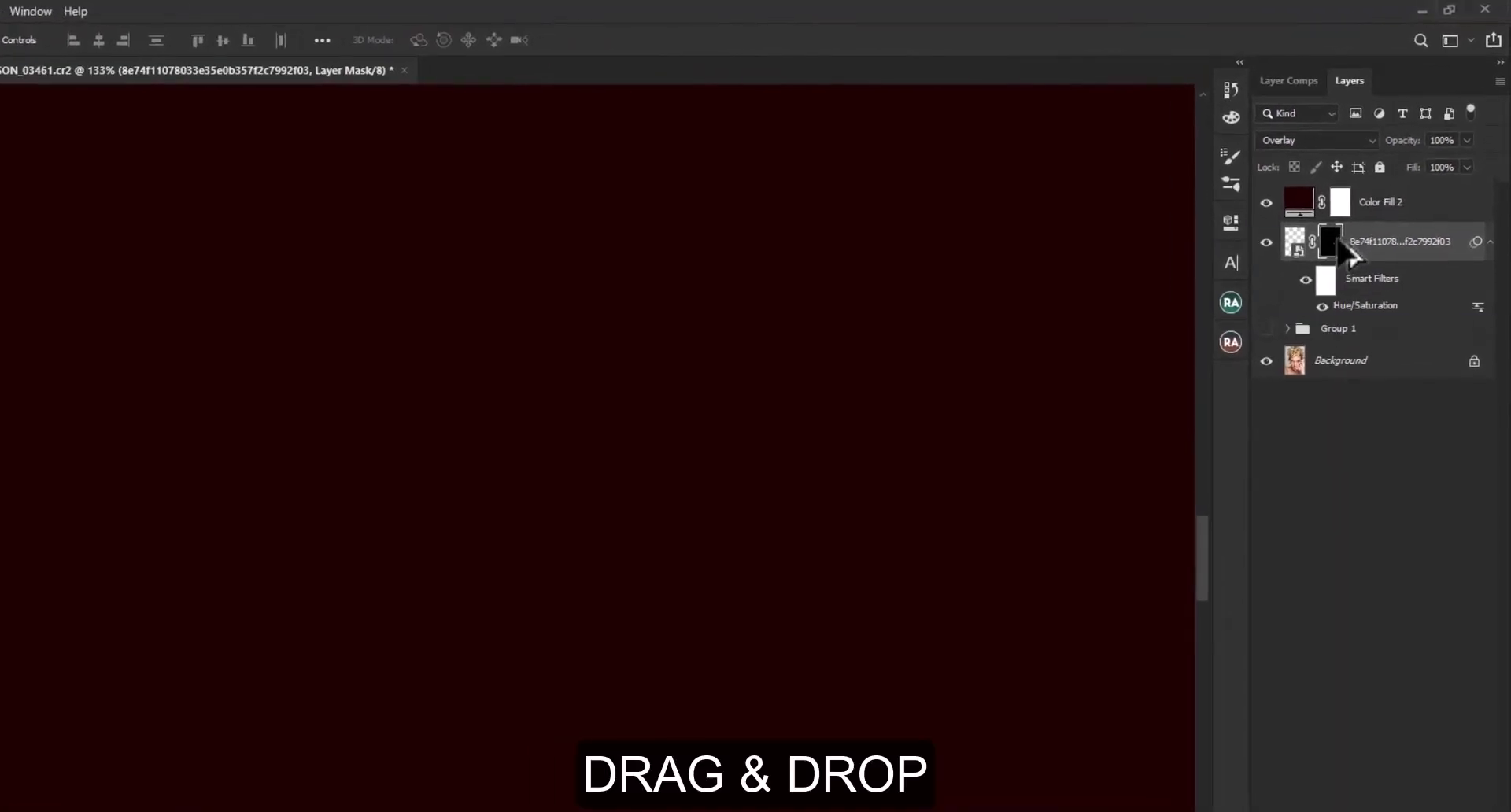
drag(1339, 240, 1342, 207)
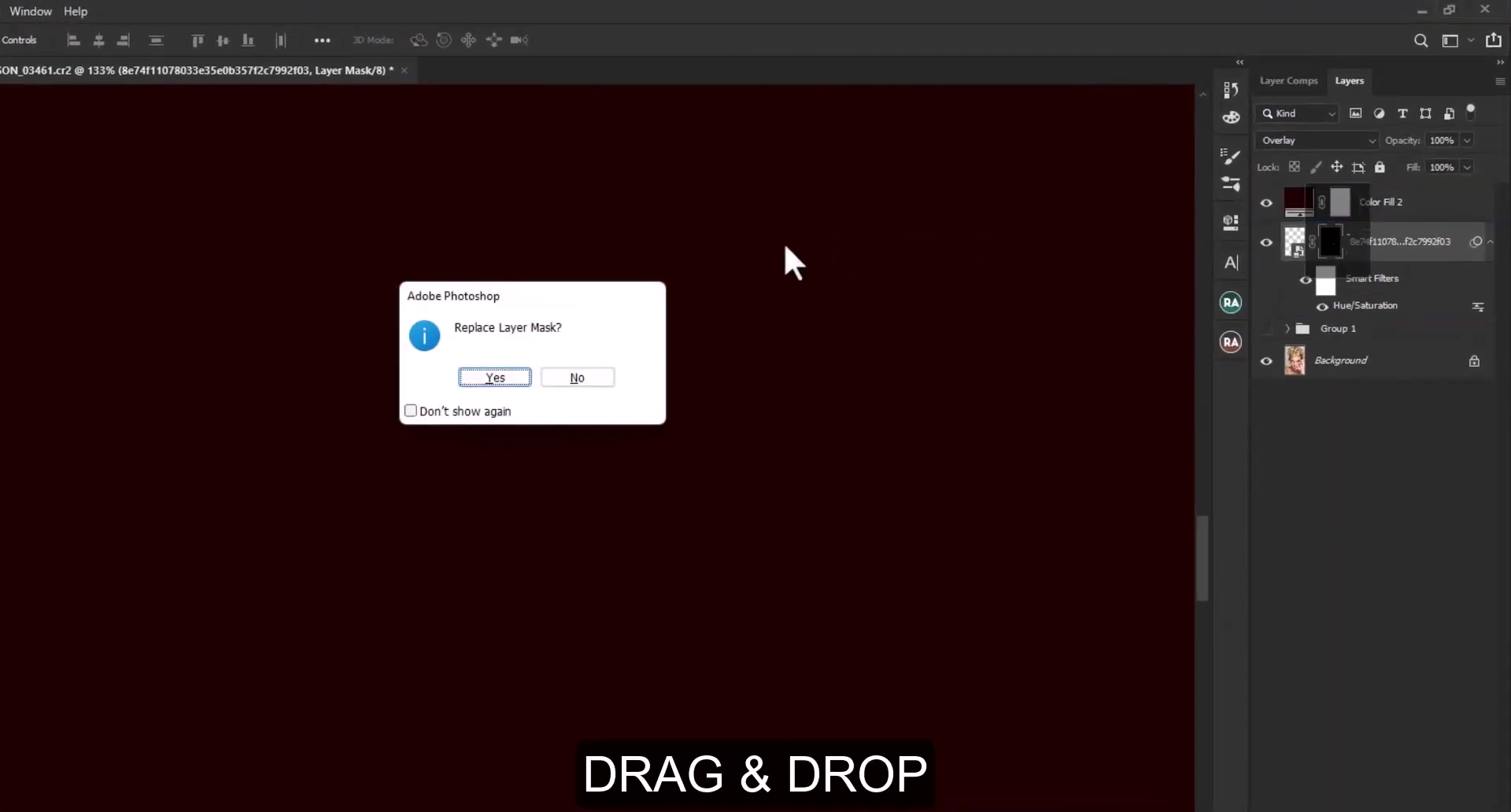
click(483, 378)
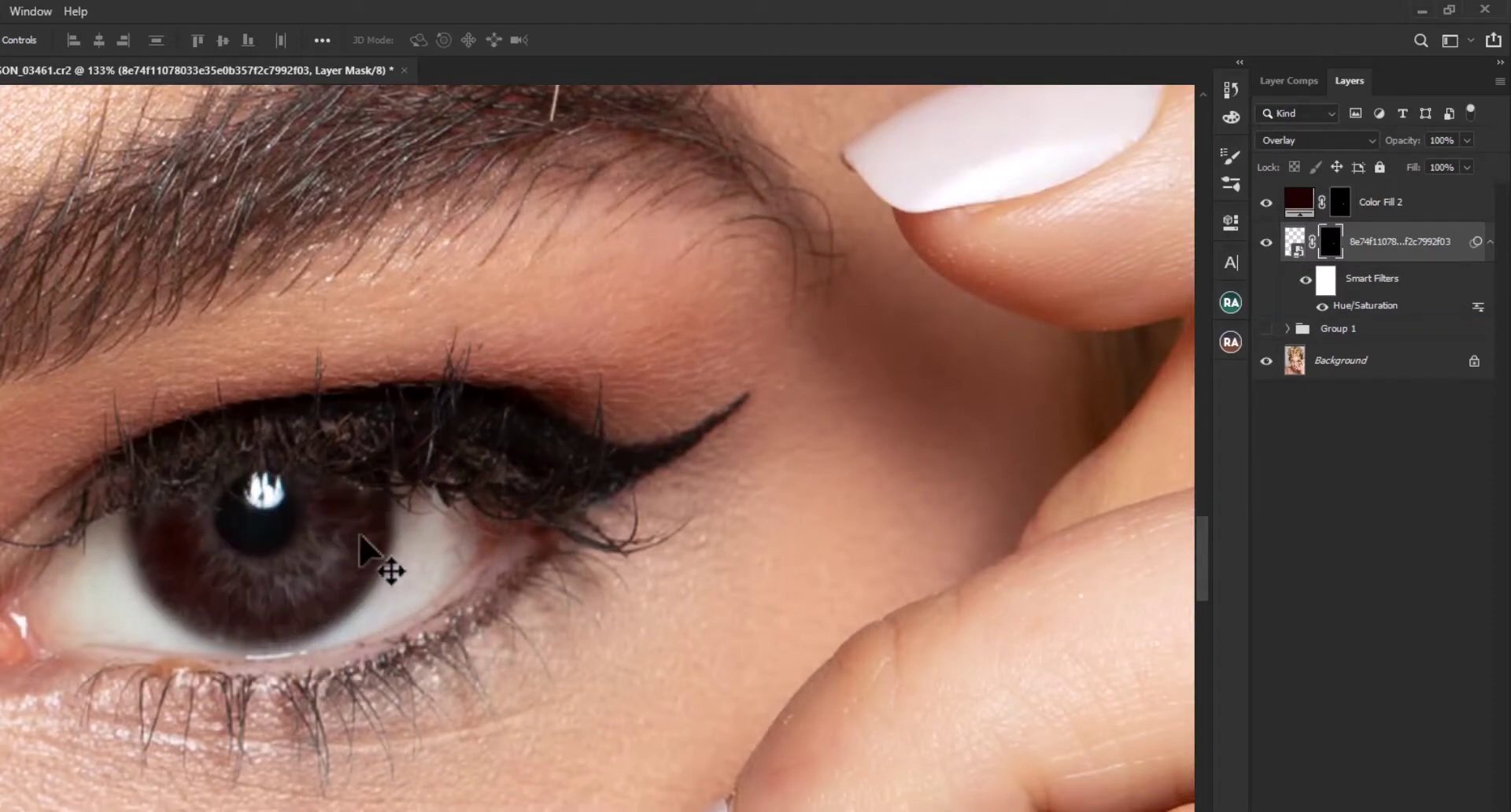
- Set the colour fill layer's blend mode to Soft Light
click(1373, 206)
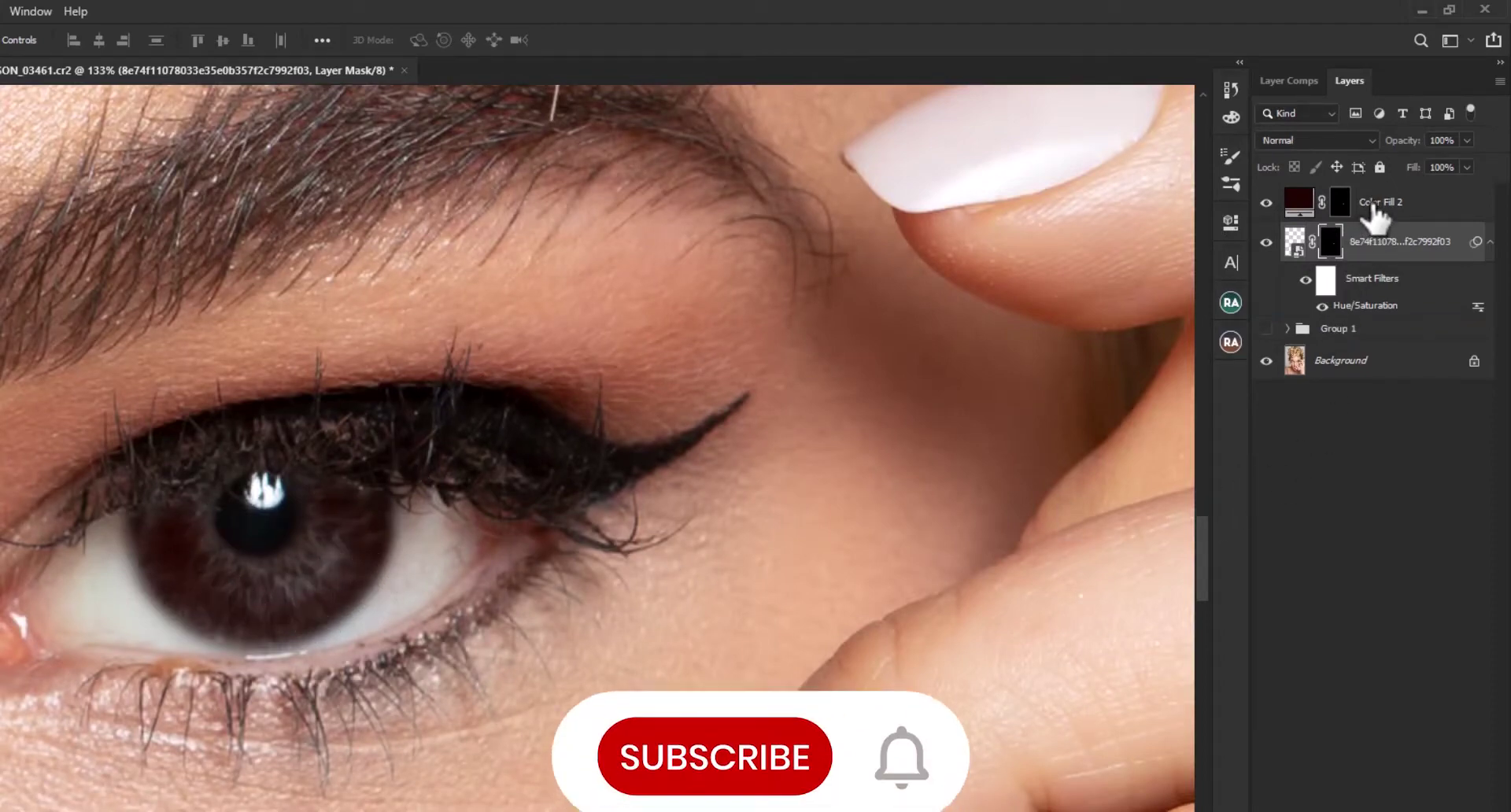
click(1331, 145)
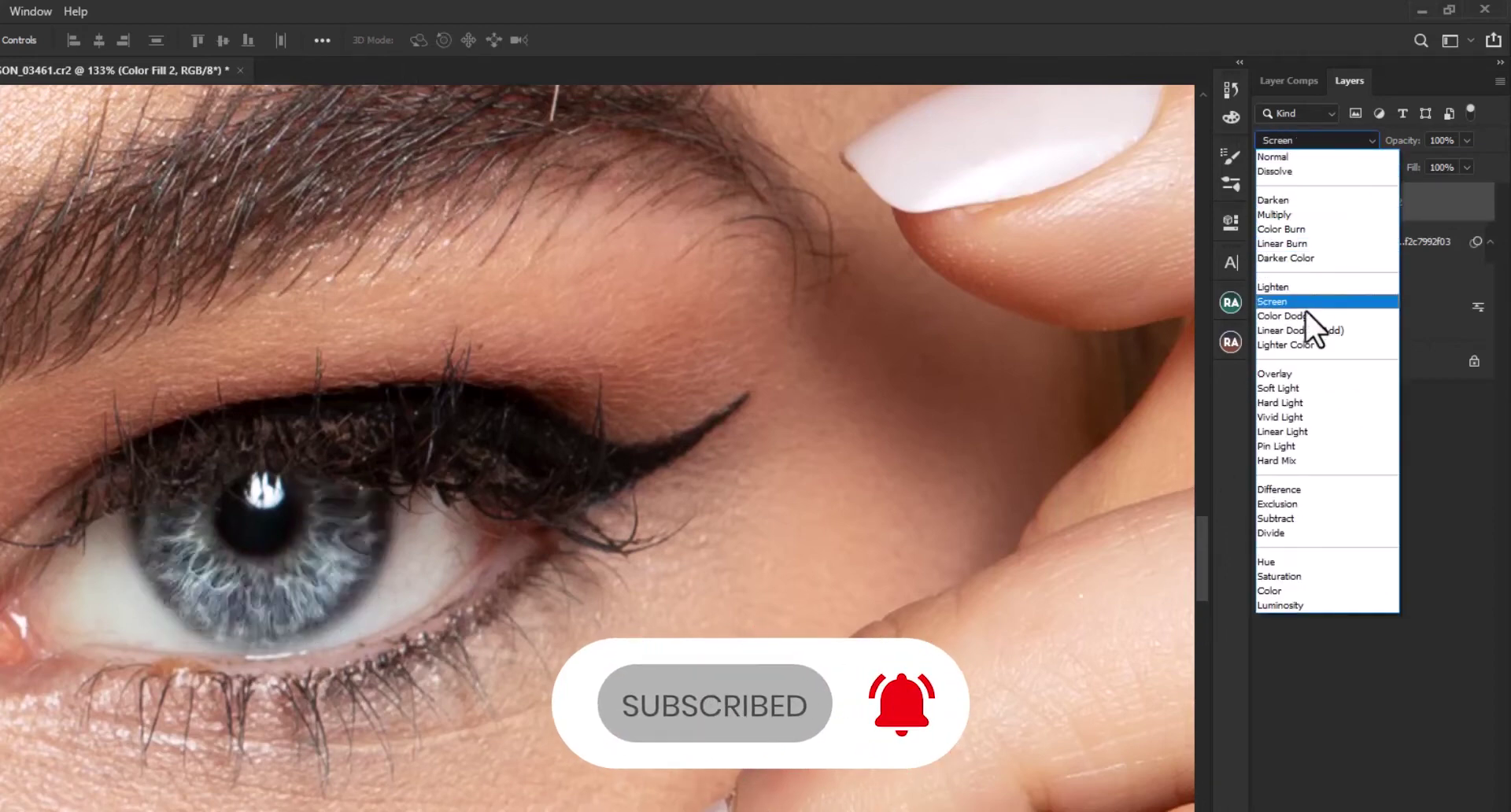
click(1297, 388)
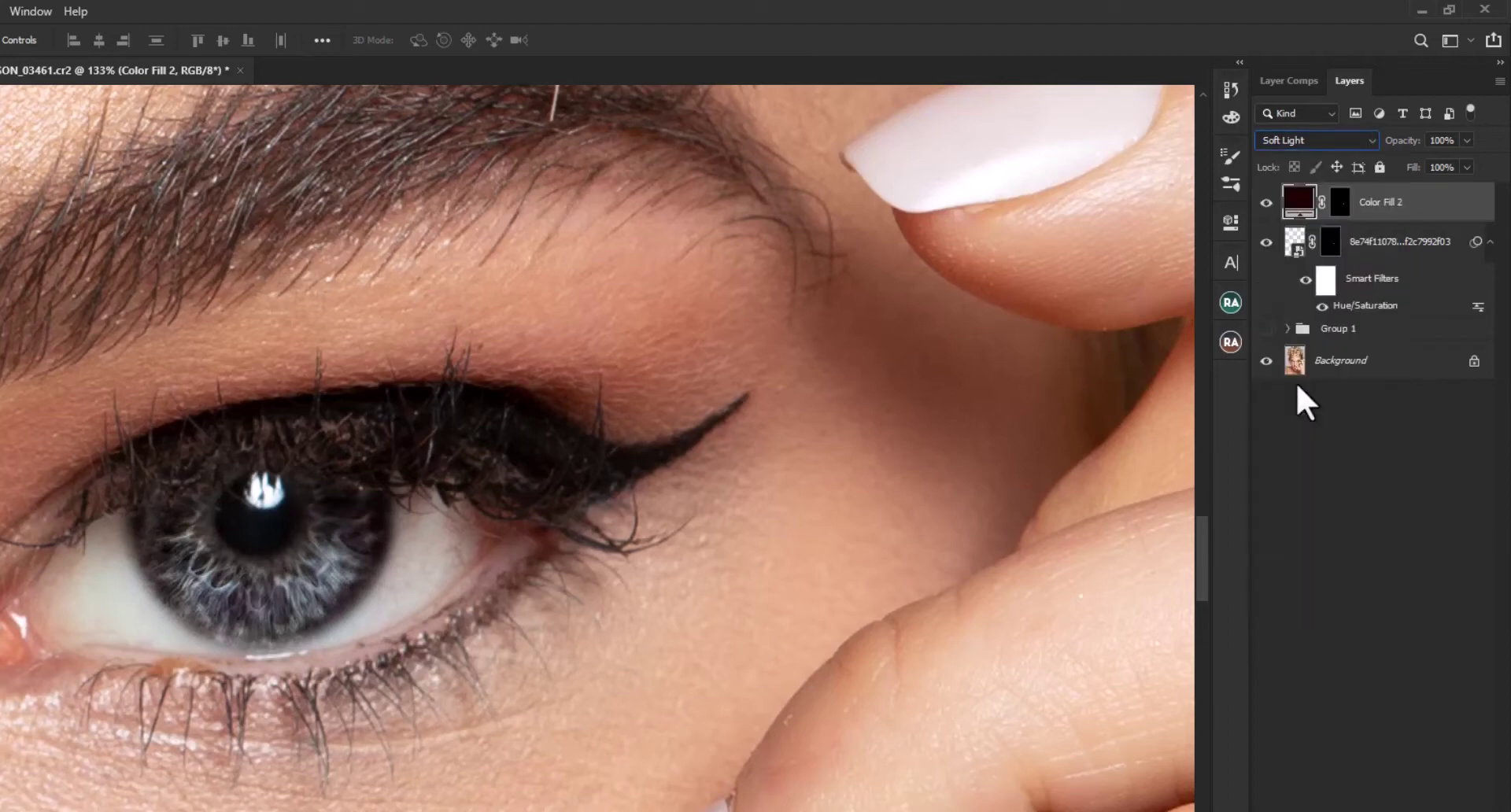
- Change the colour of the Color Fill 2 layer to green 146b41
double_click(1300, 211)
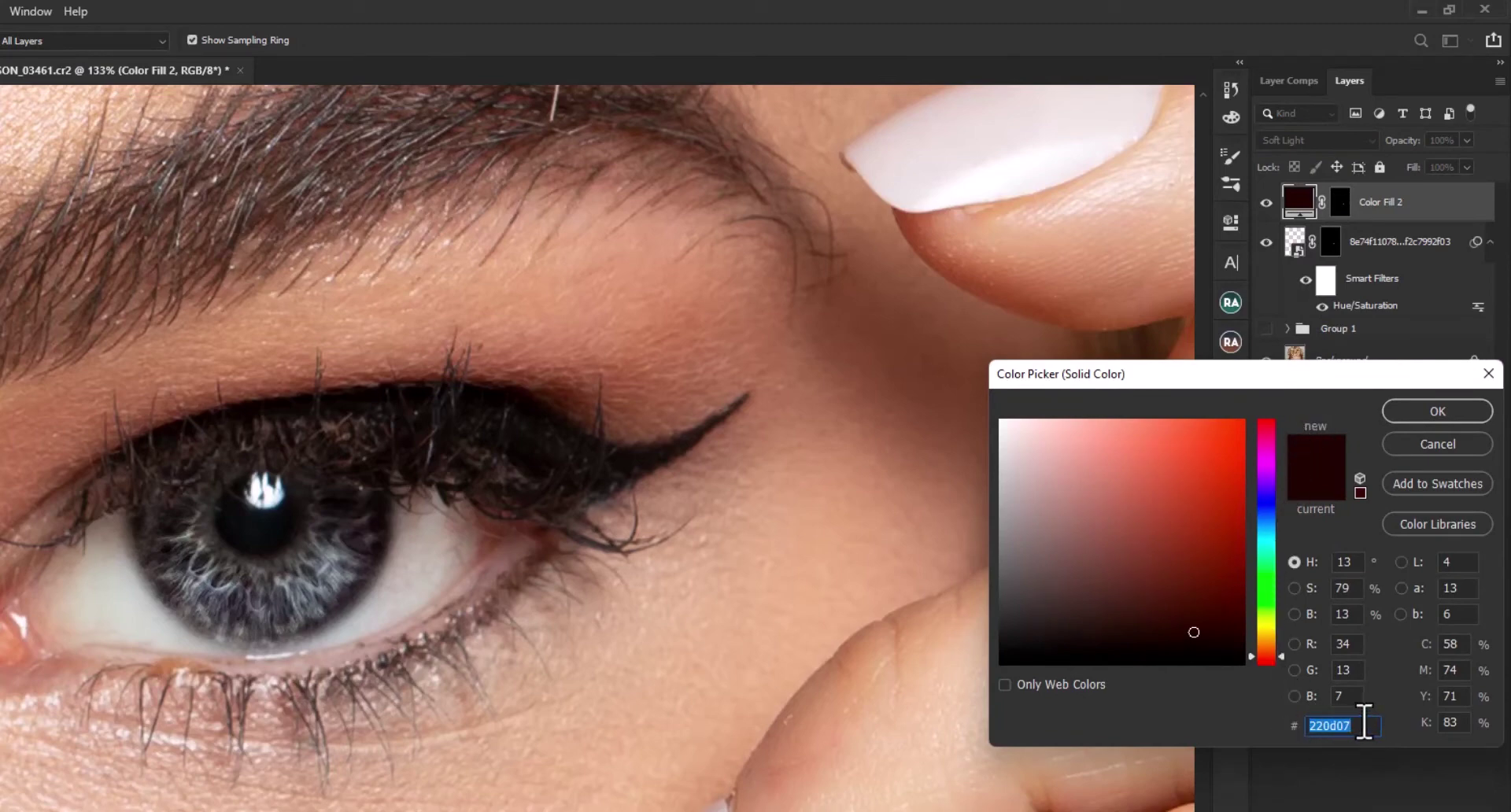
text(146)
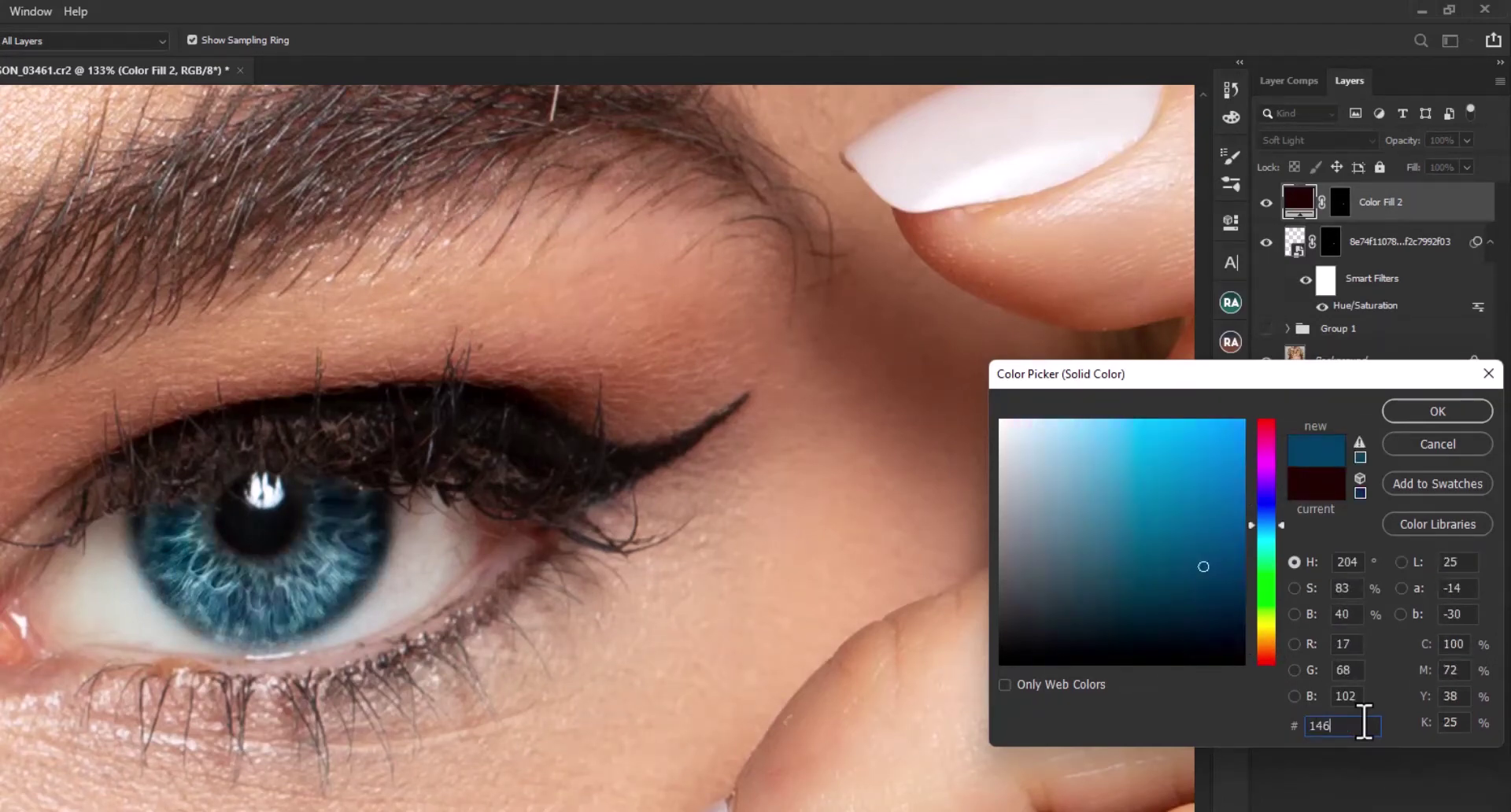
text(b)
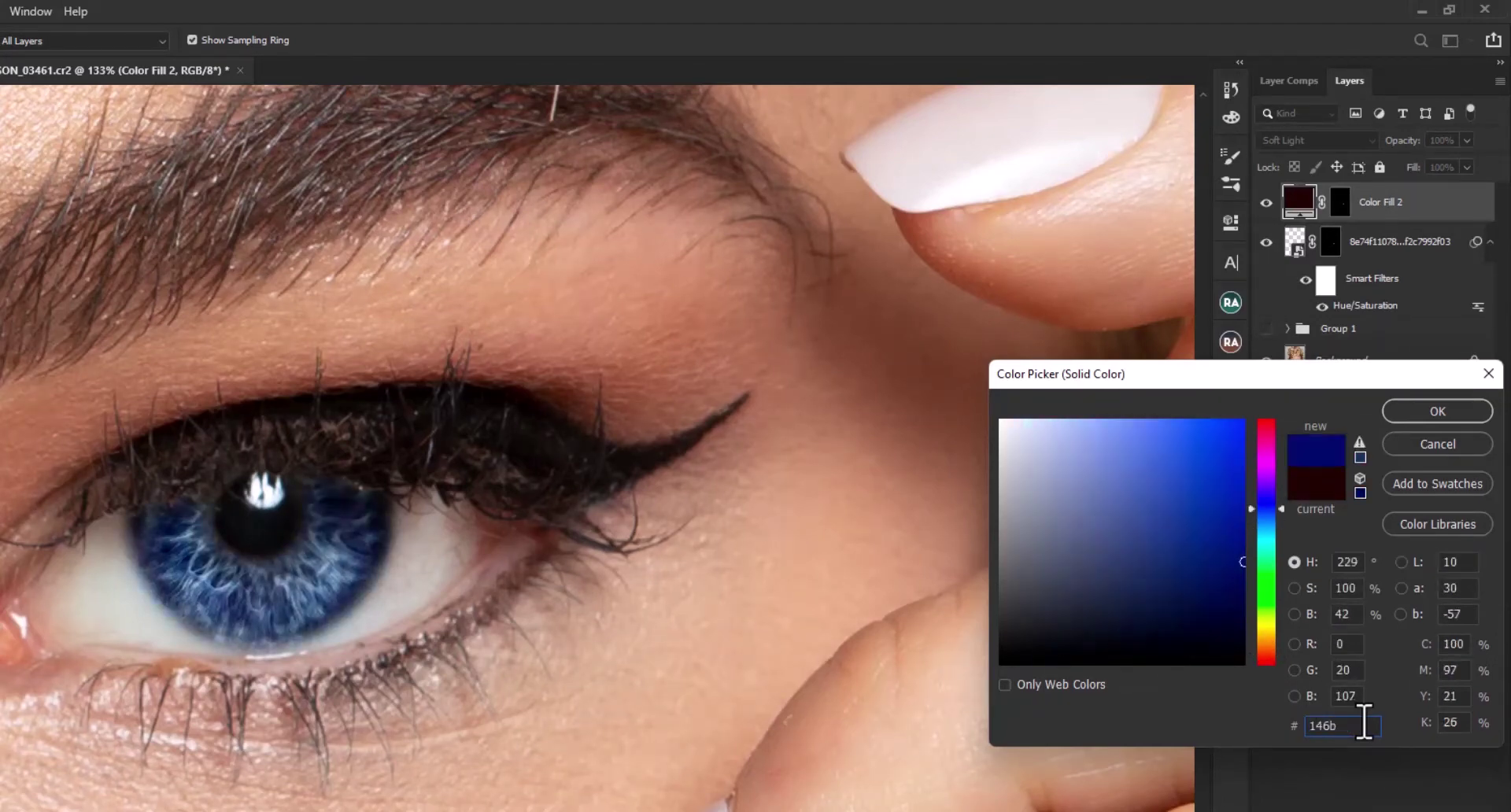
text(41)
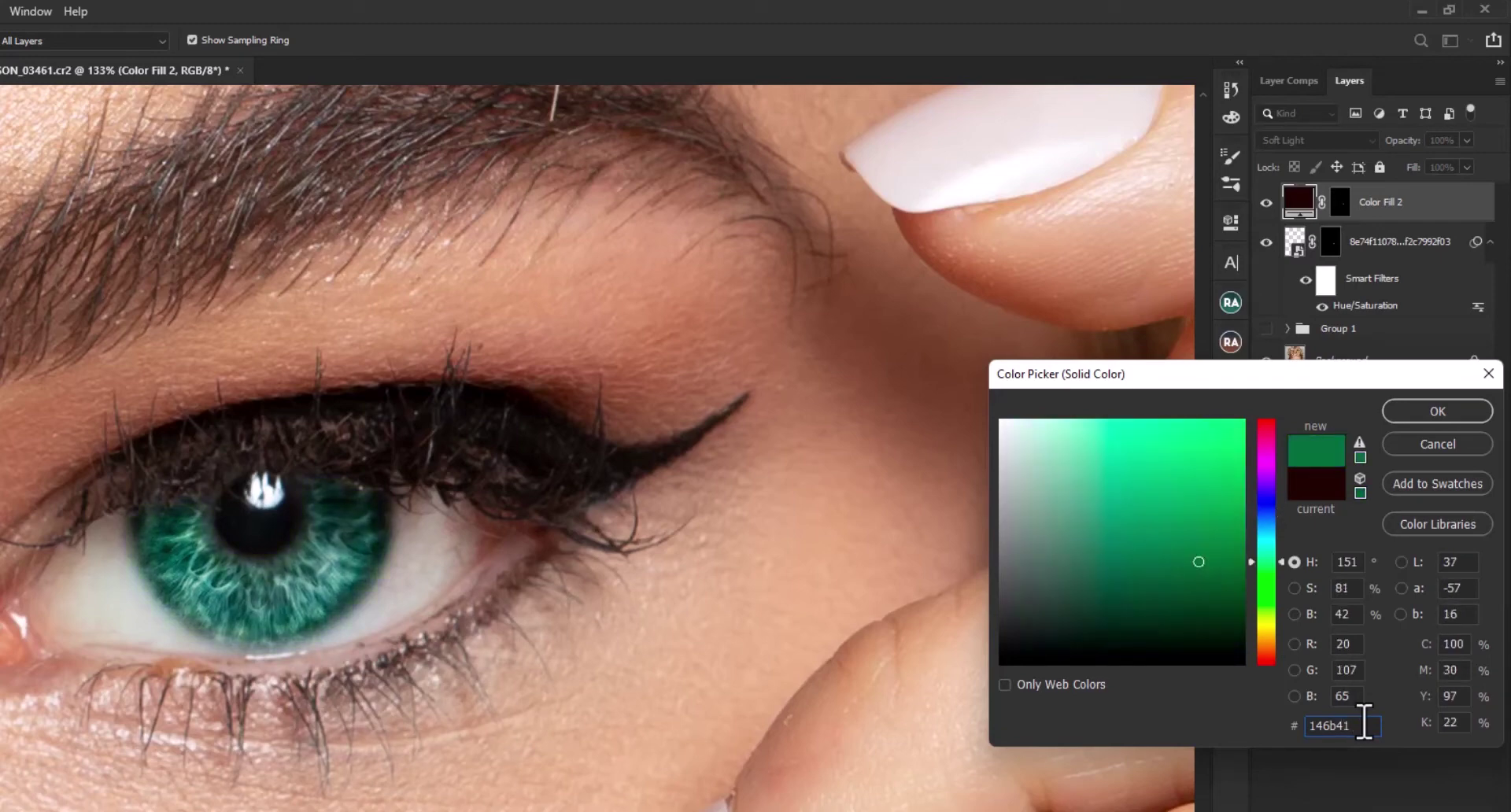
key(Return)
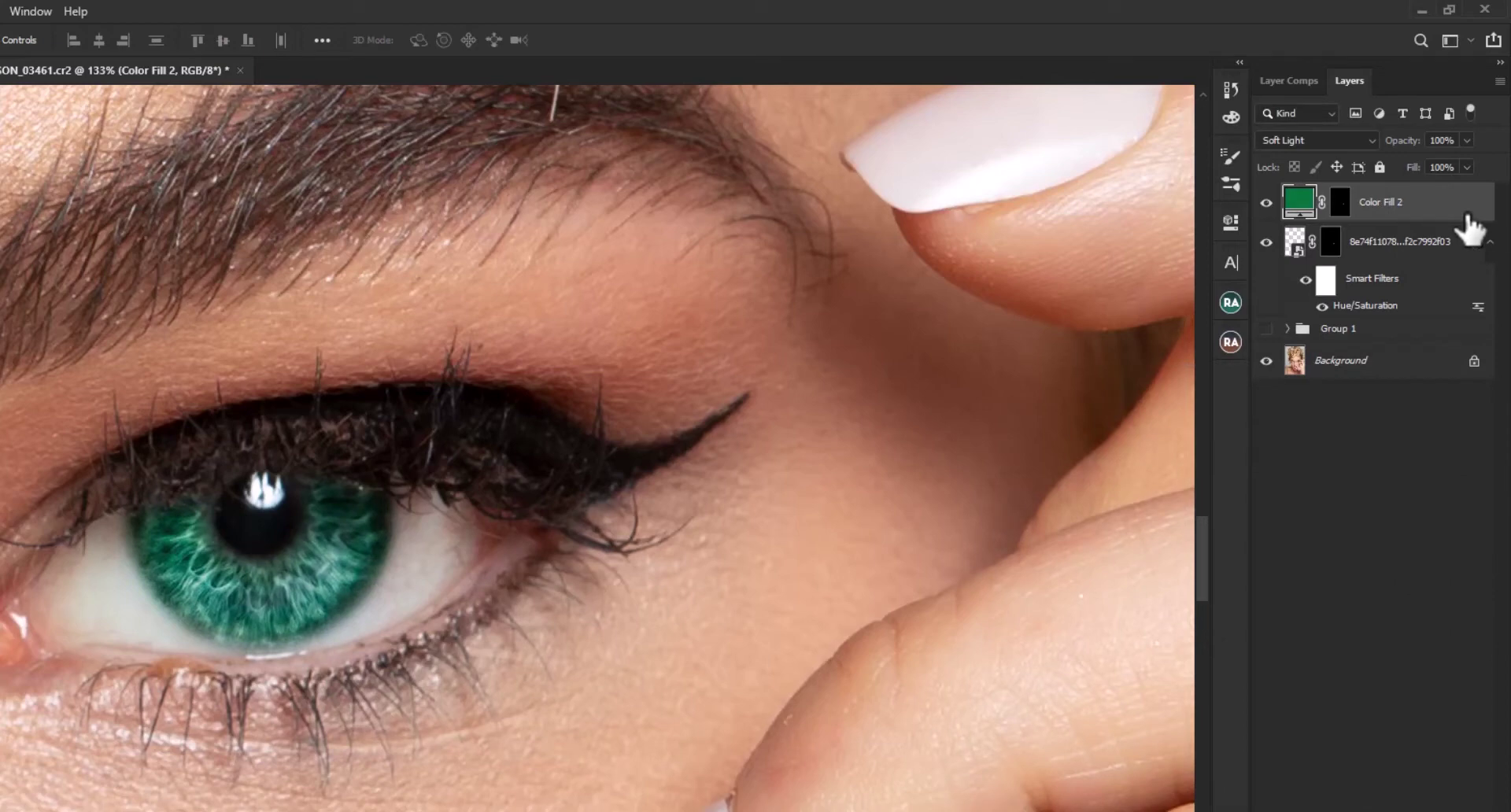
- Duplicate the green fill layer and set the copy's colour to olive 6e663f
key(ctrl+j)
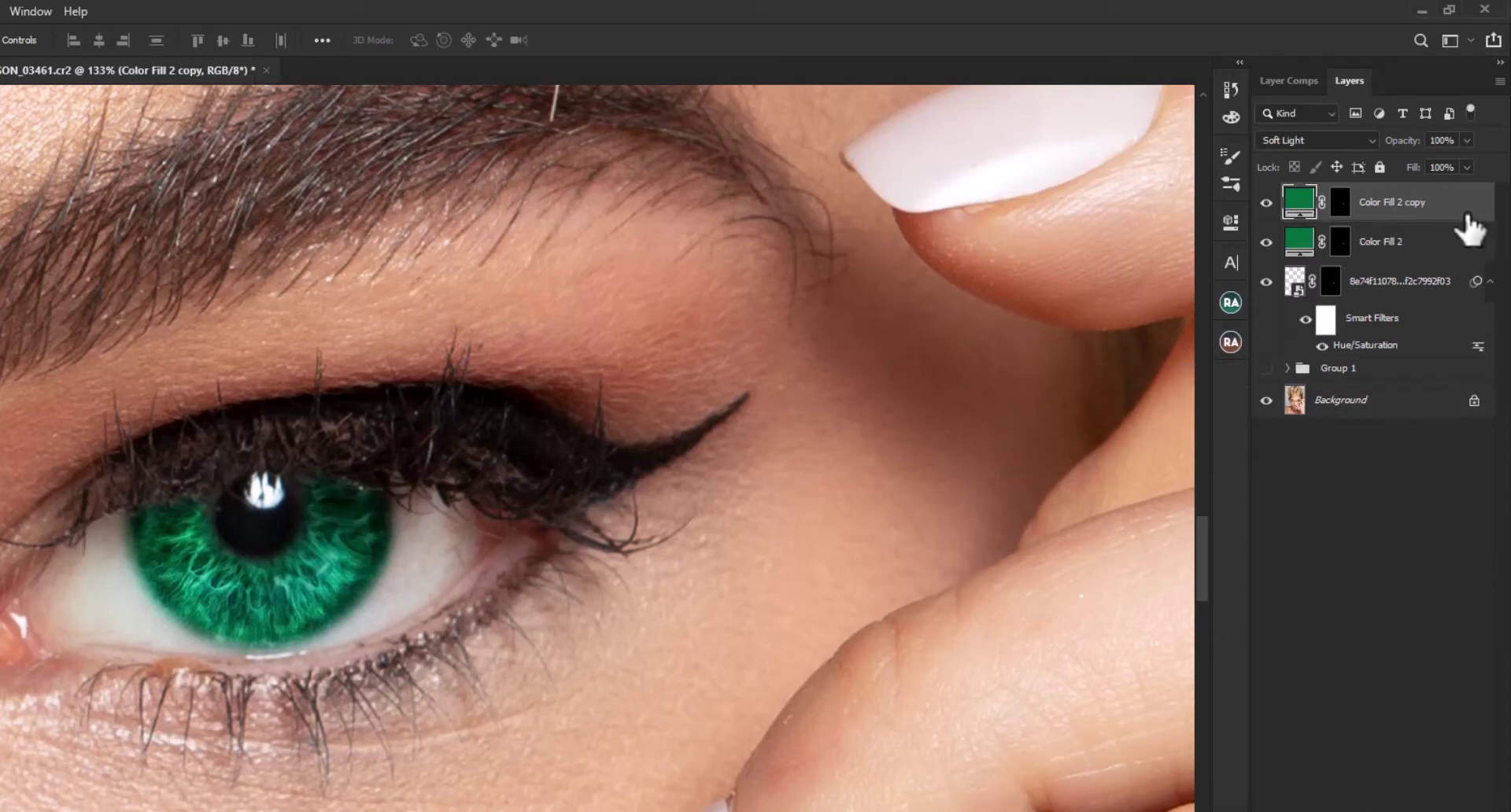
double_click(1300, 202)
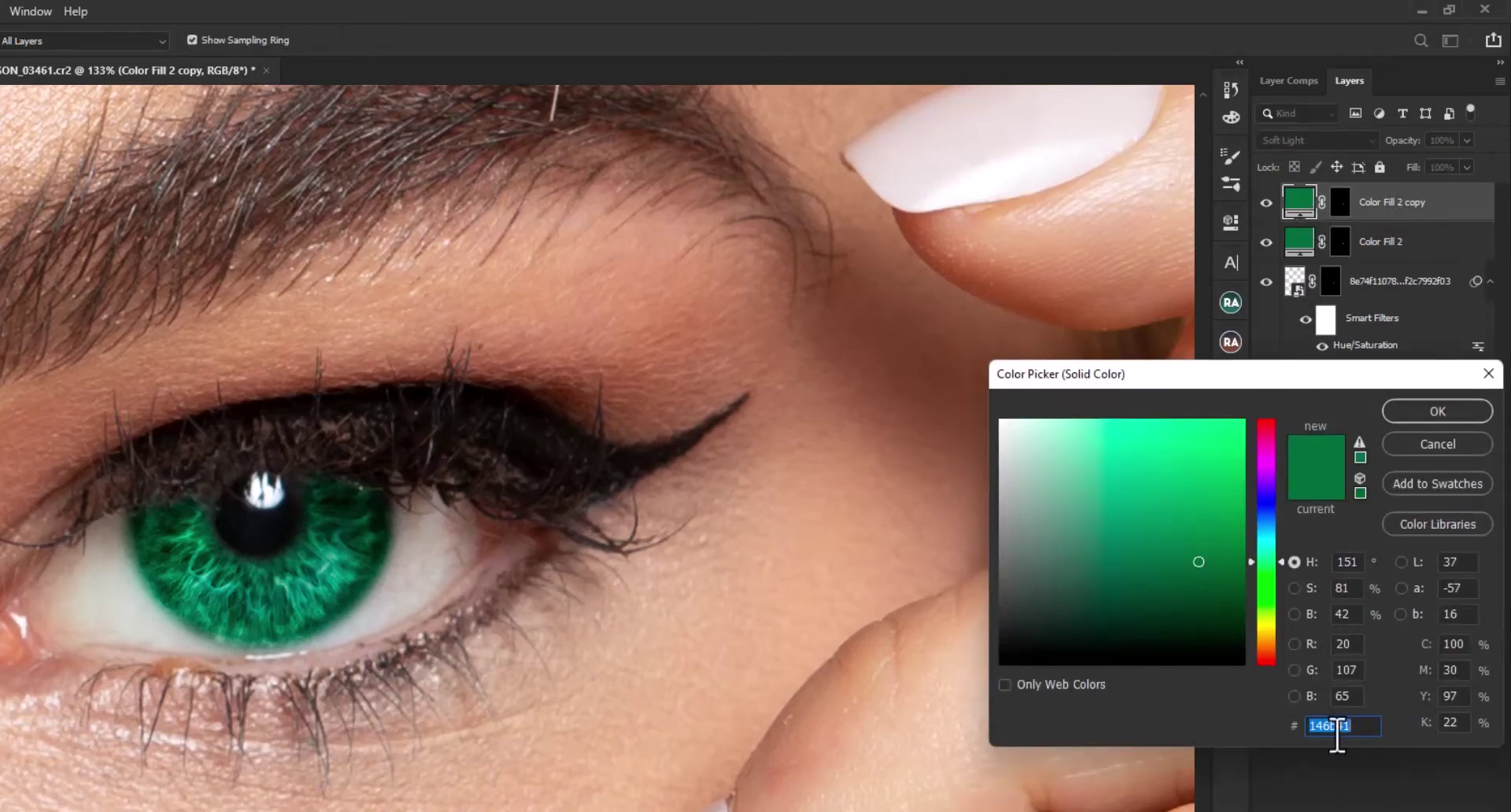
text(6e)
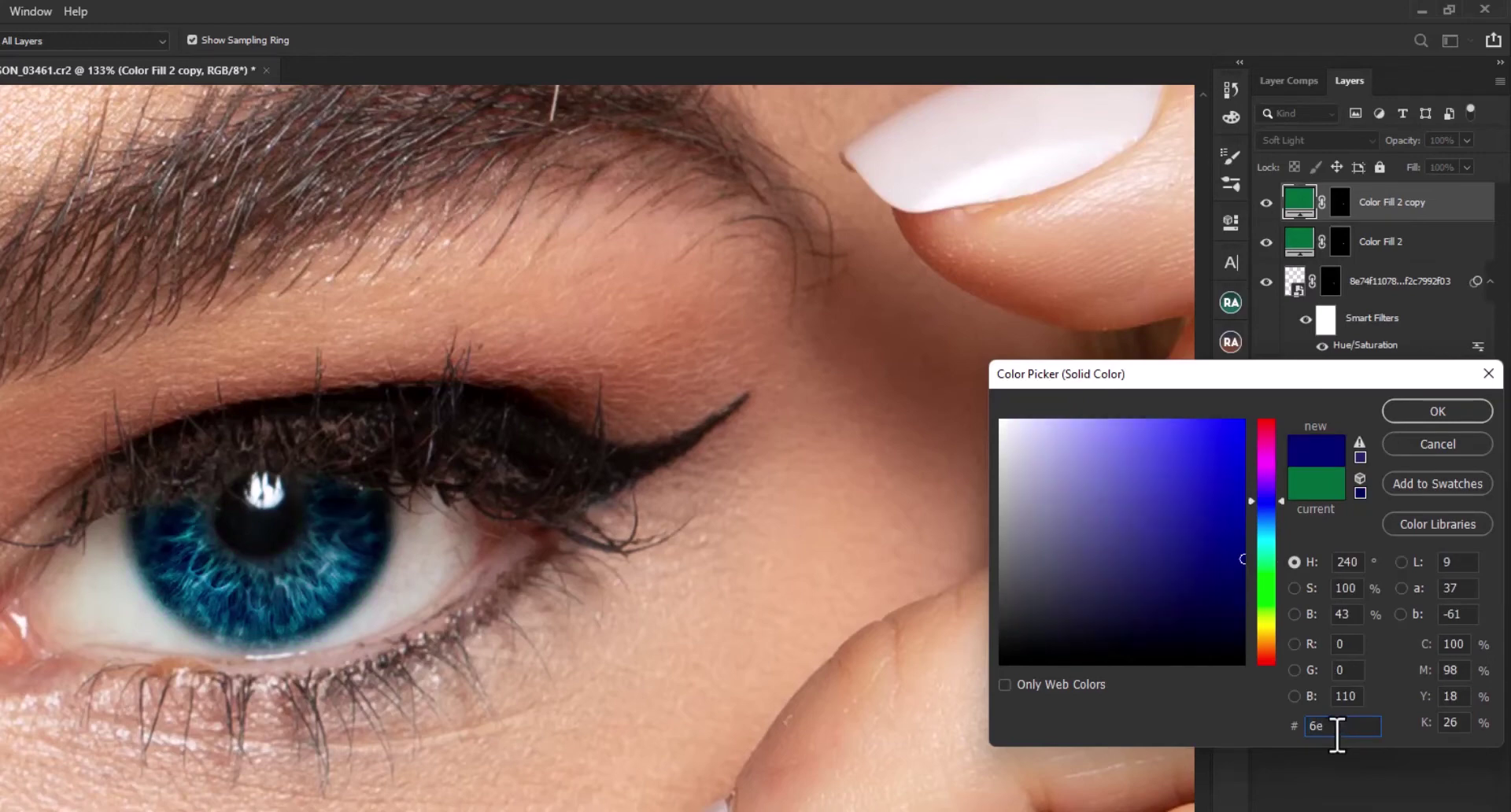
text(66)
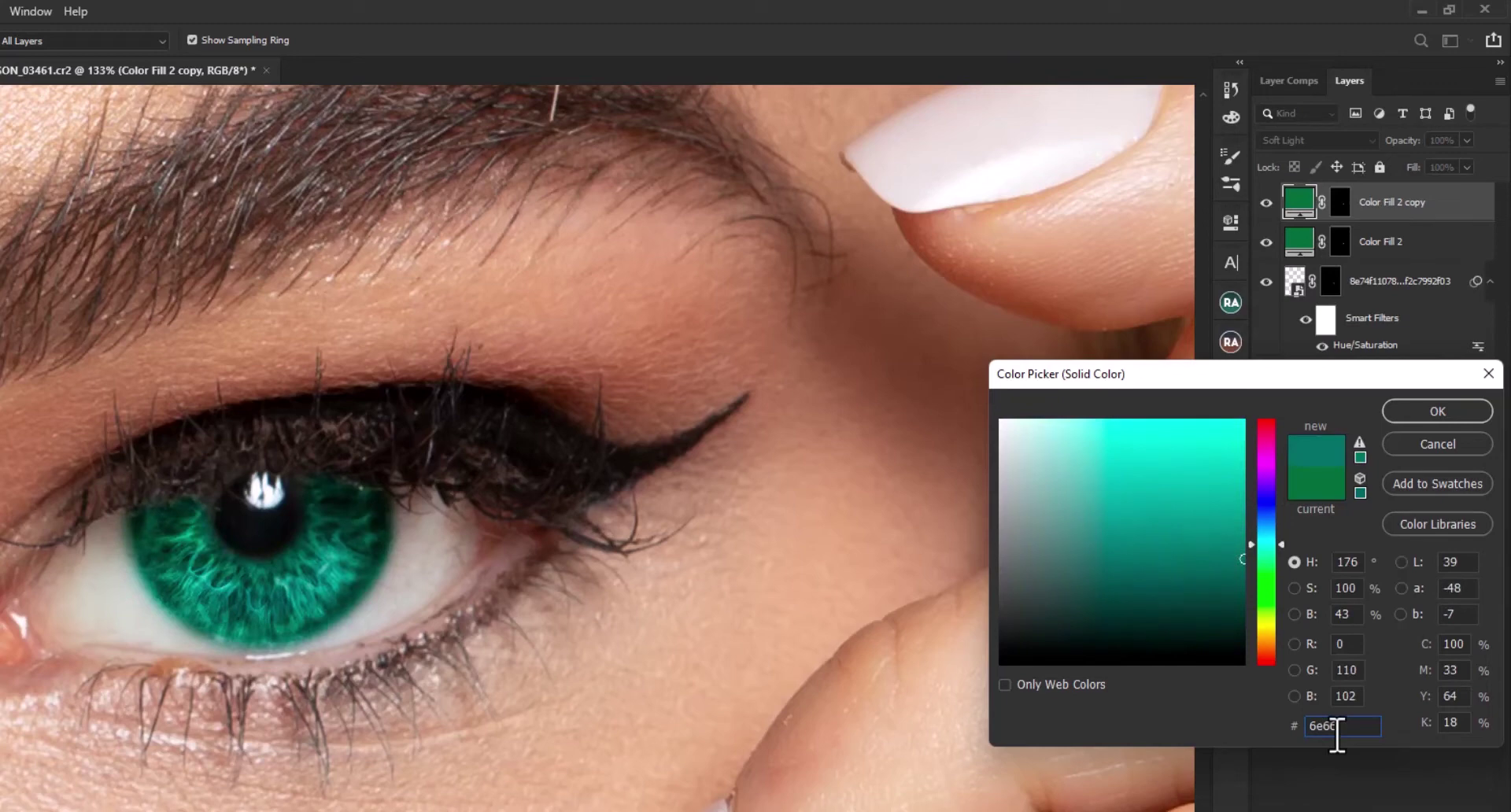
text(3f)
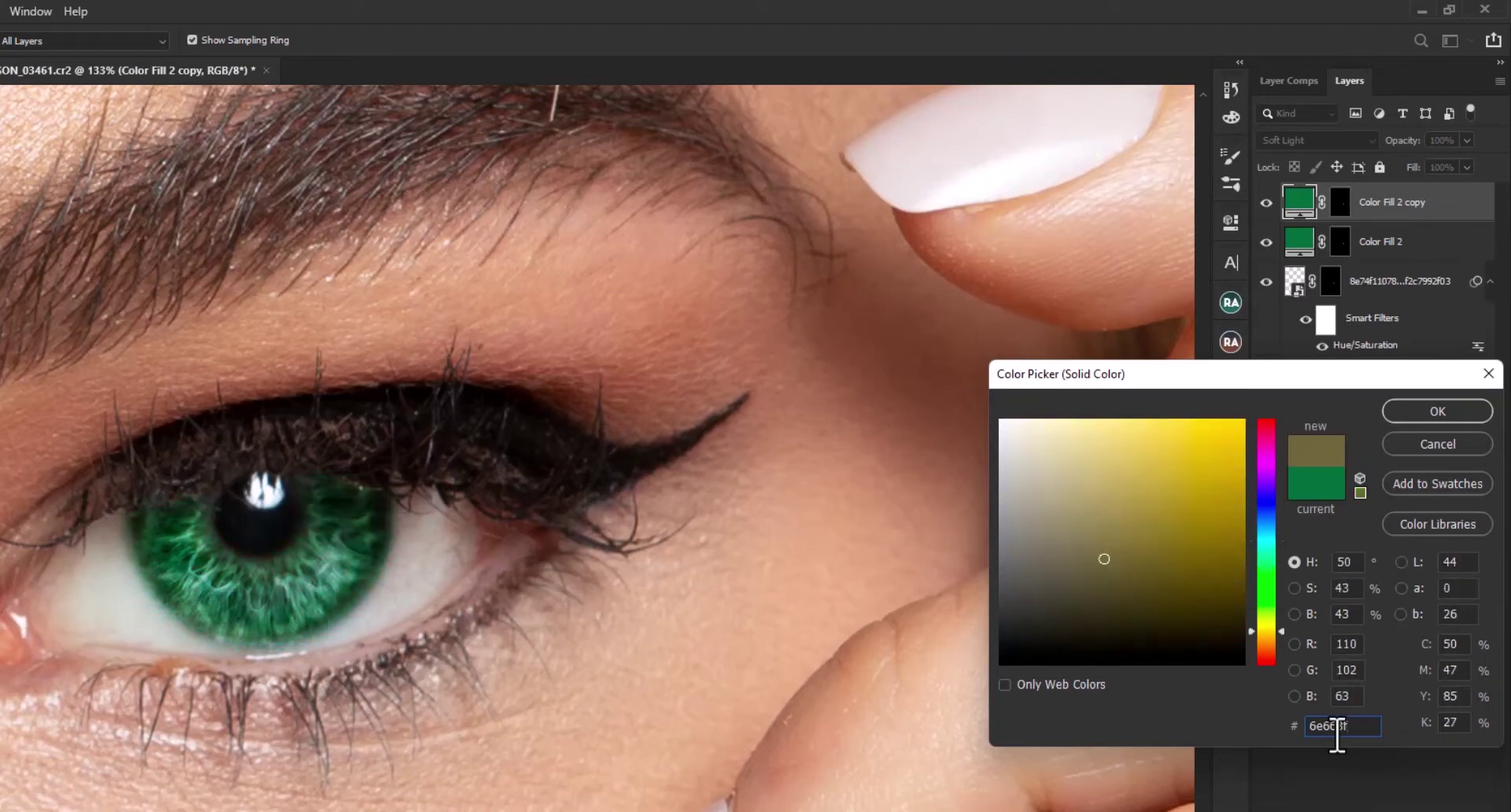
key(Return)
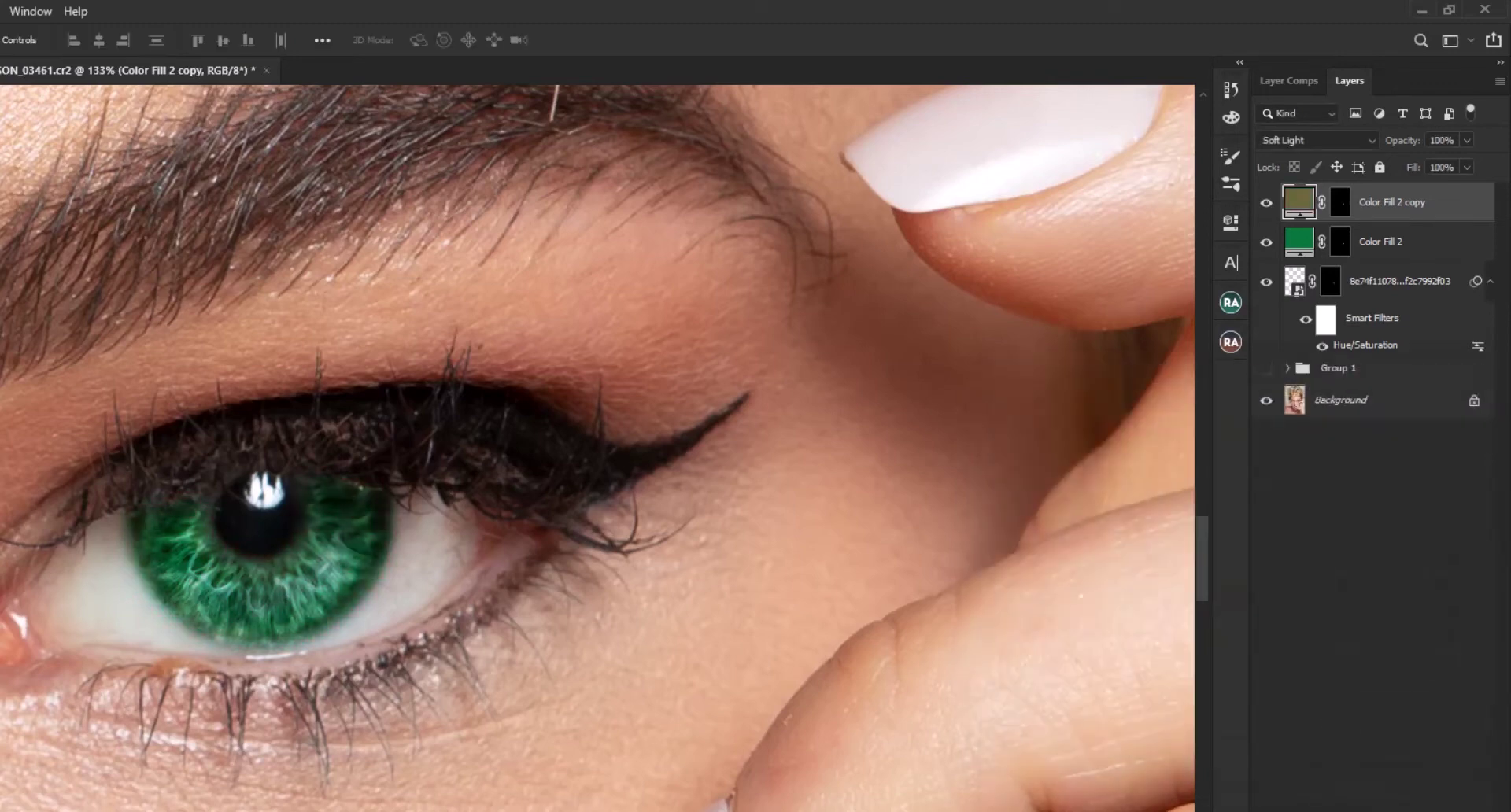
- Reduce the opacity of the green Color Fill 2 layer to 51%
click(1421, 258)
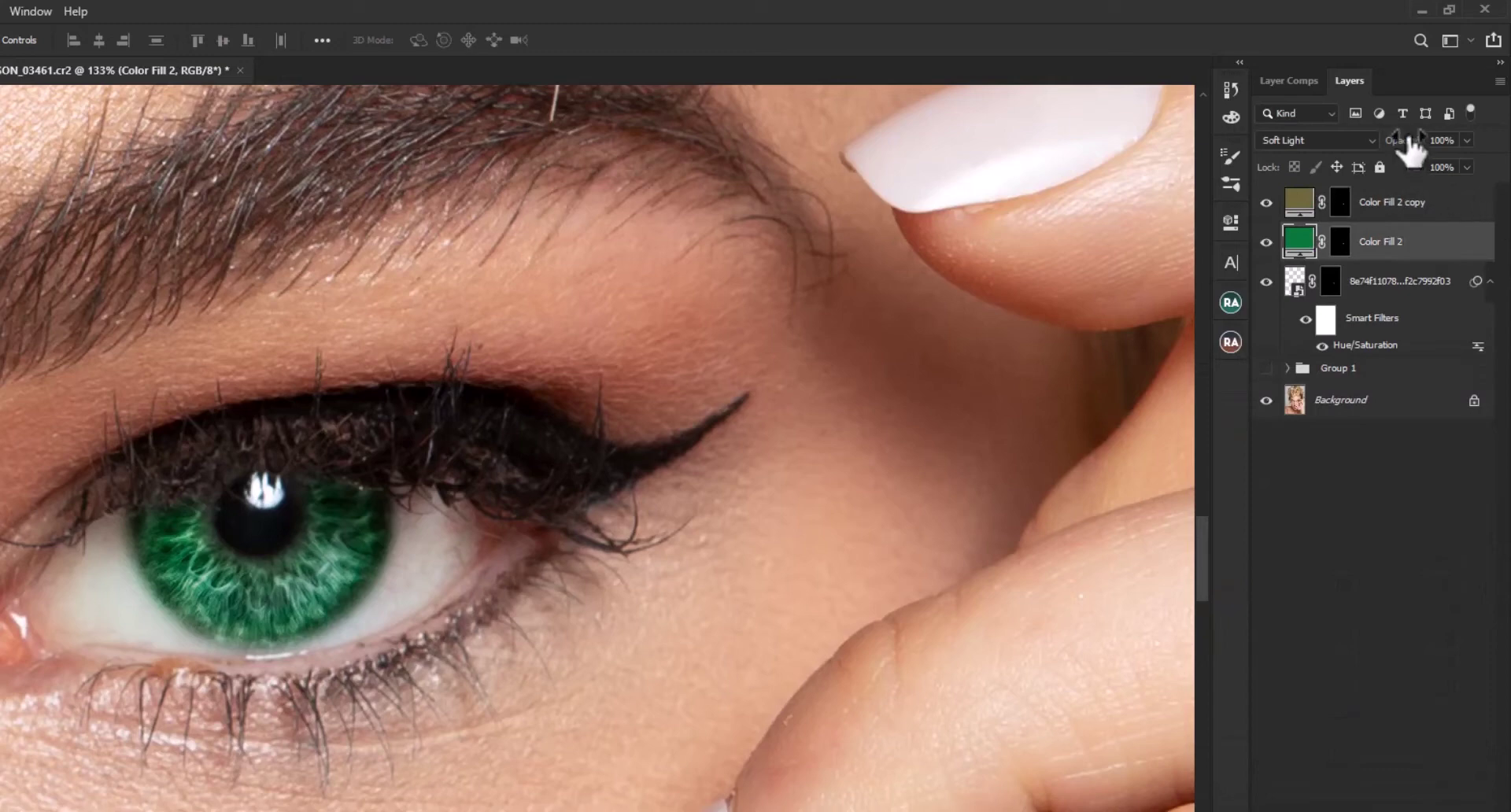
drag(1410, 151, 1352, 157)
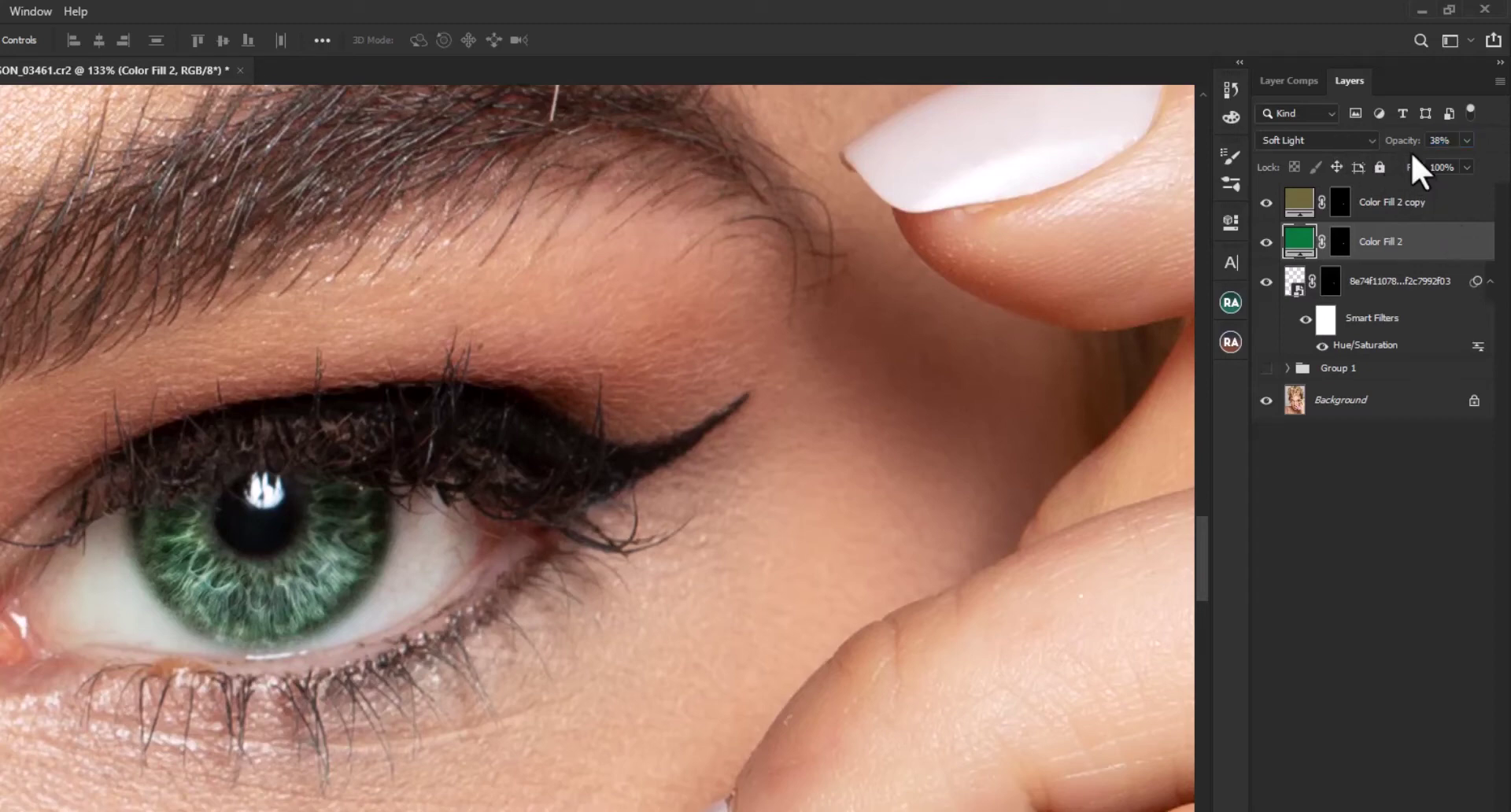
drag(1411, 157, 1433, 152)
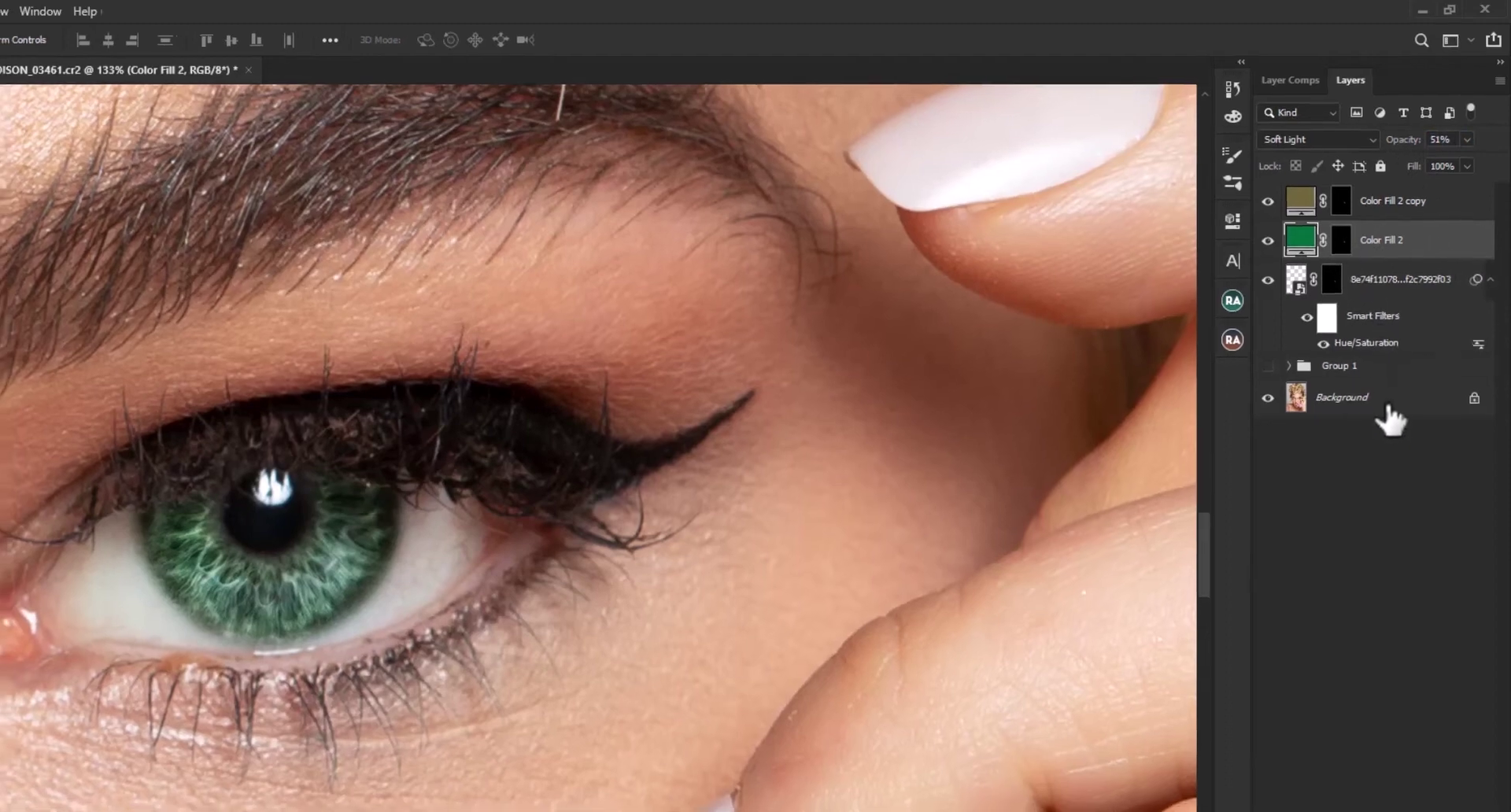
- Add a Curves adjustment directly above the Background with the midtones pulled down to darken, and invert its mask to black
key(shift+alt+n)
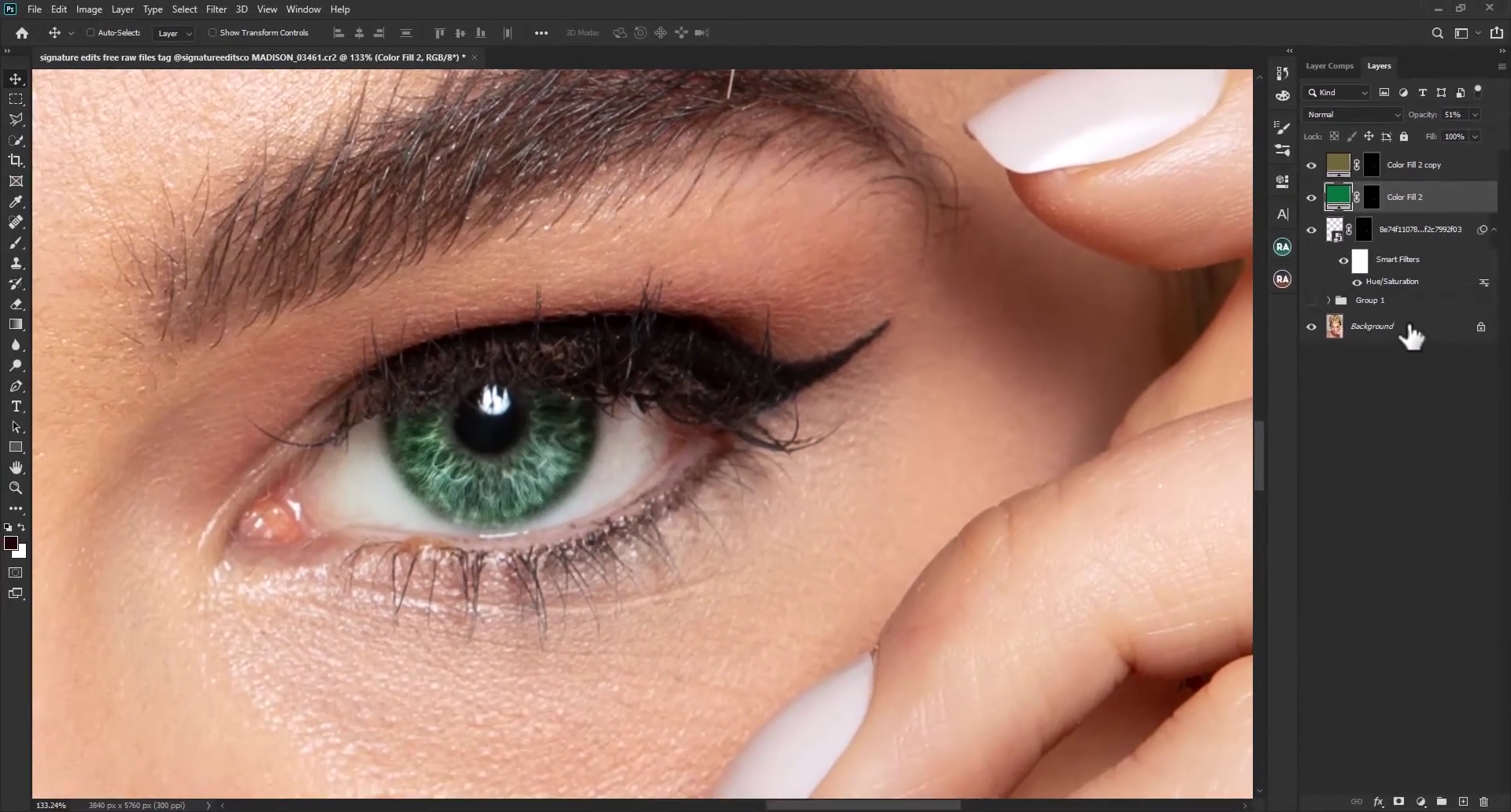
click(1412, 336)
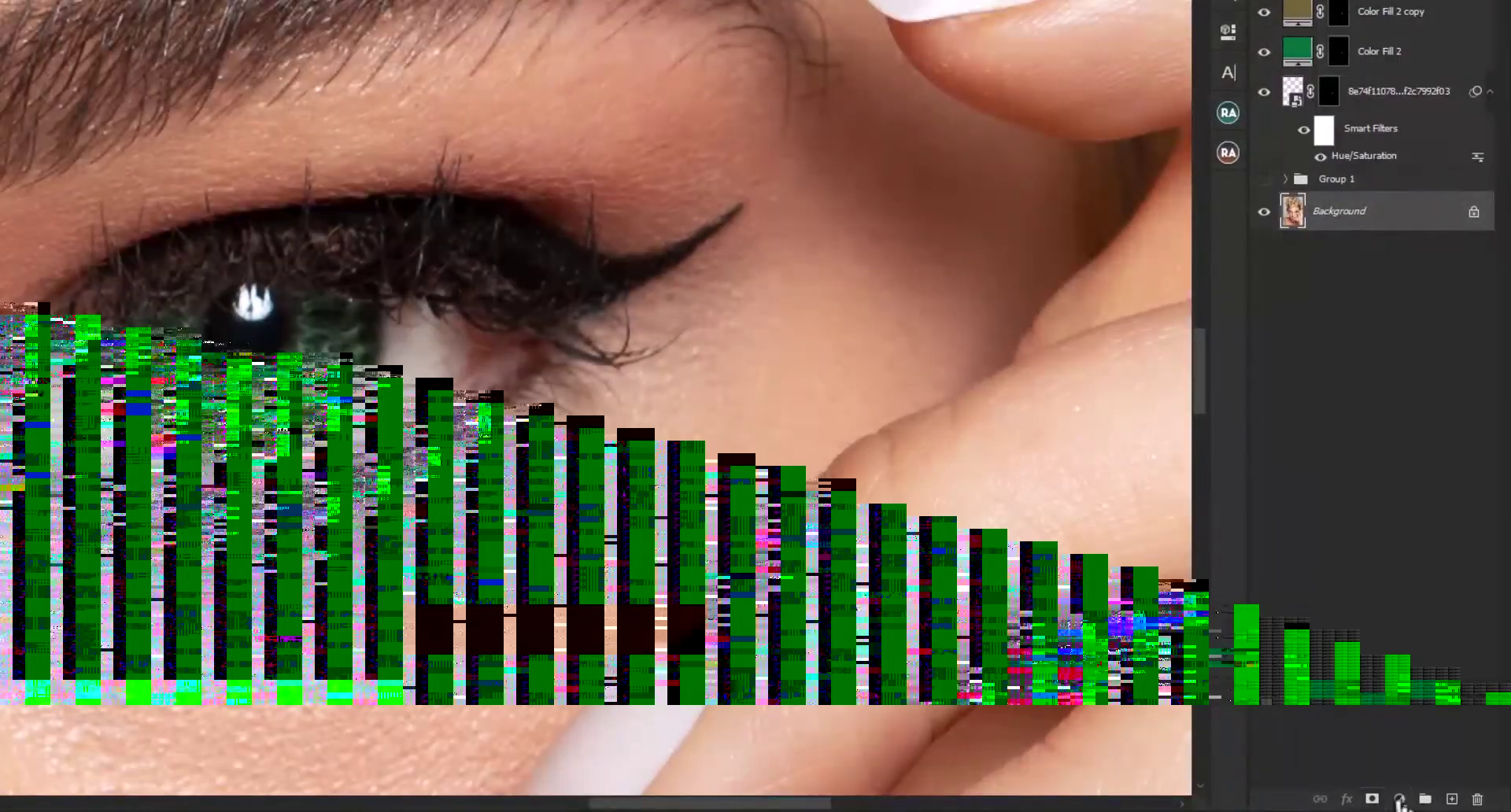
click(1400, 801)
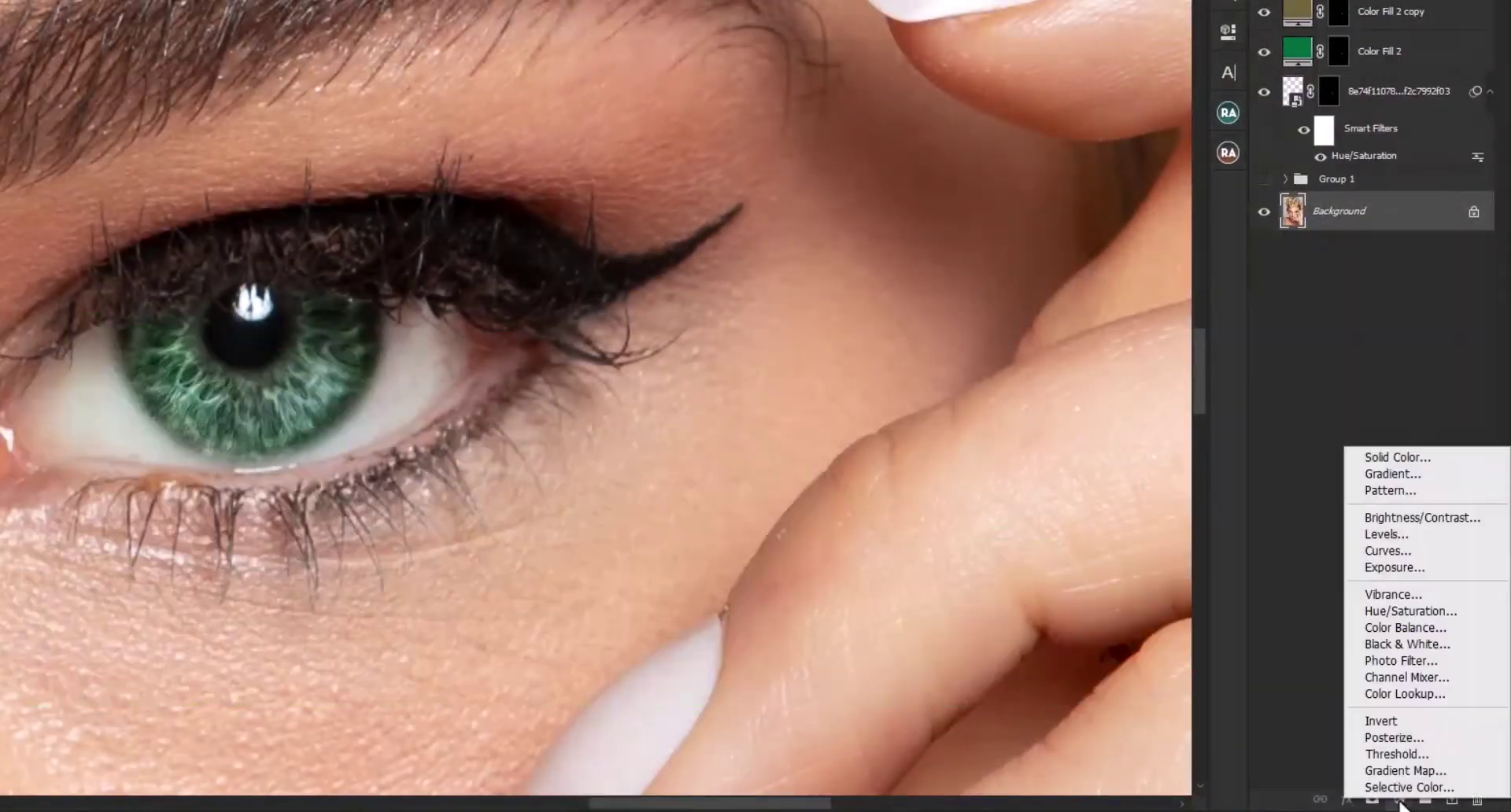
click(1400, 552)
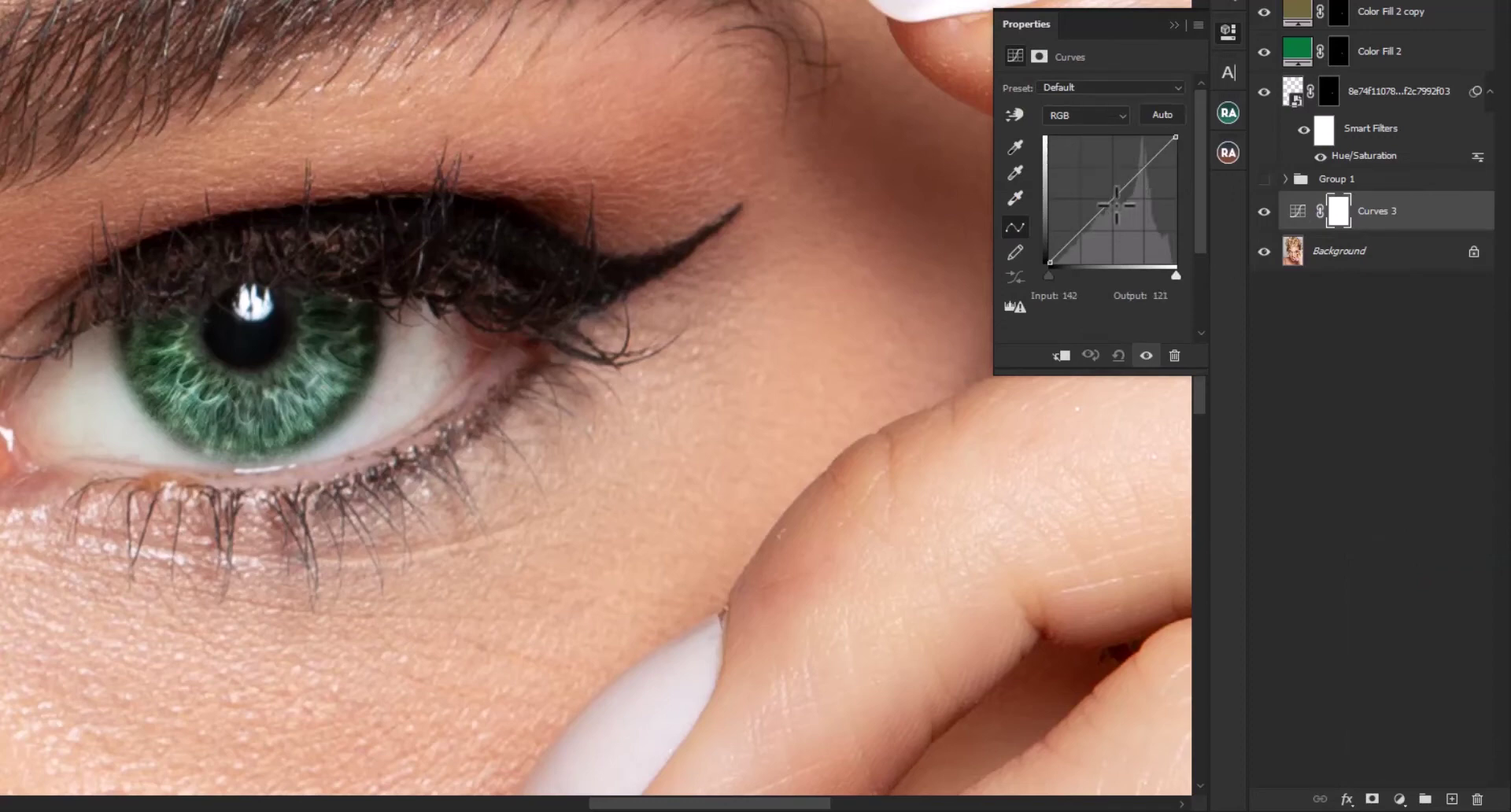
drag(1116, 199, 1128, 213)
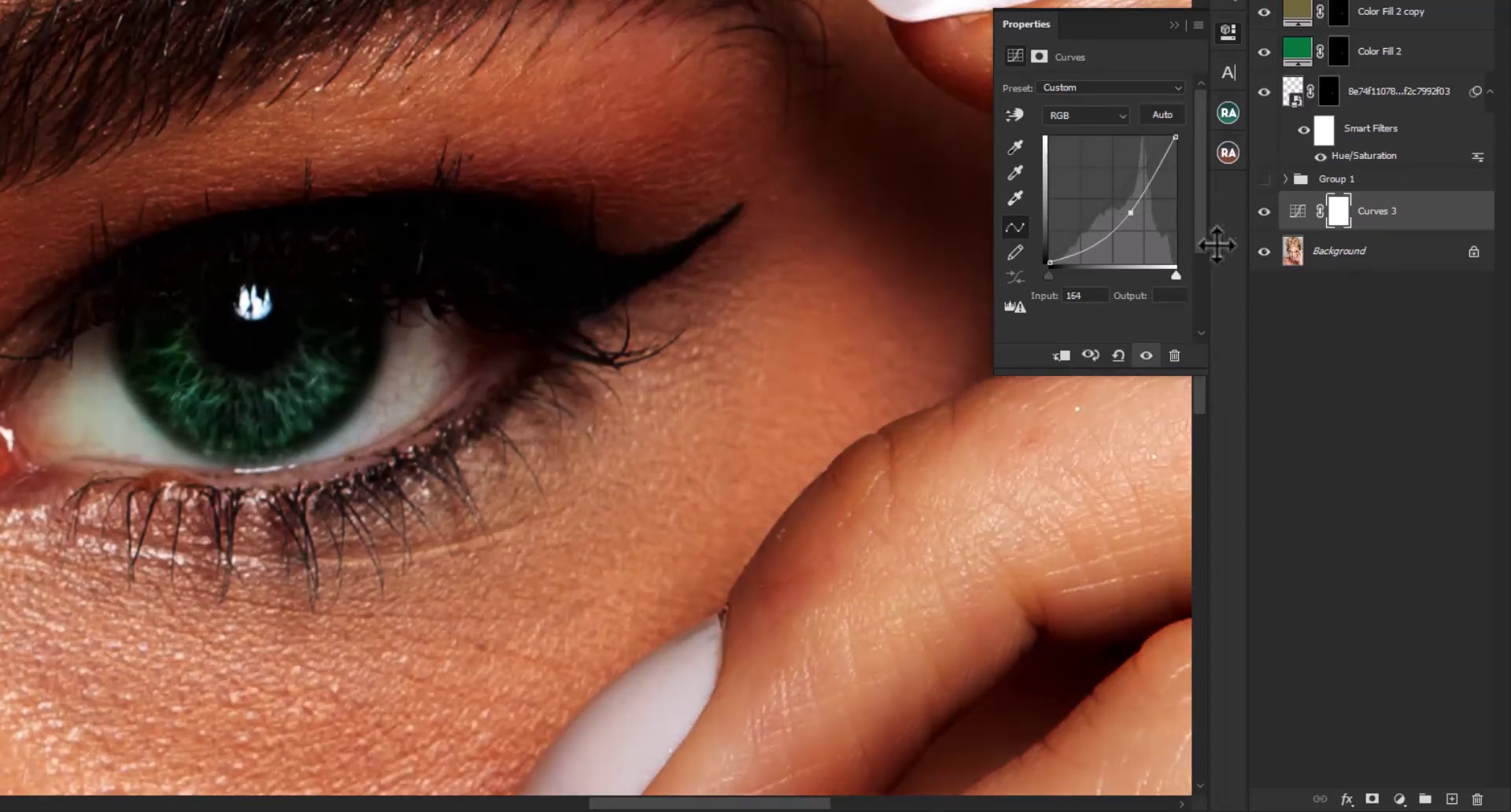
click(1339, 211)
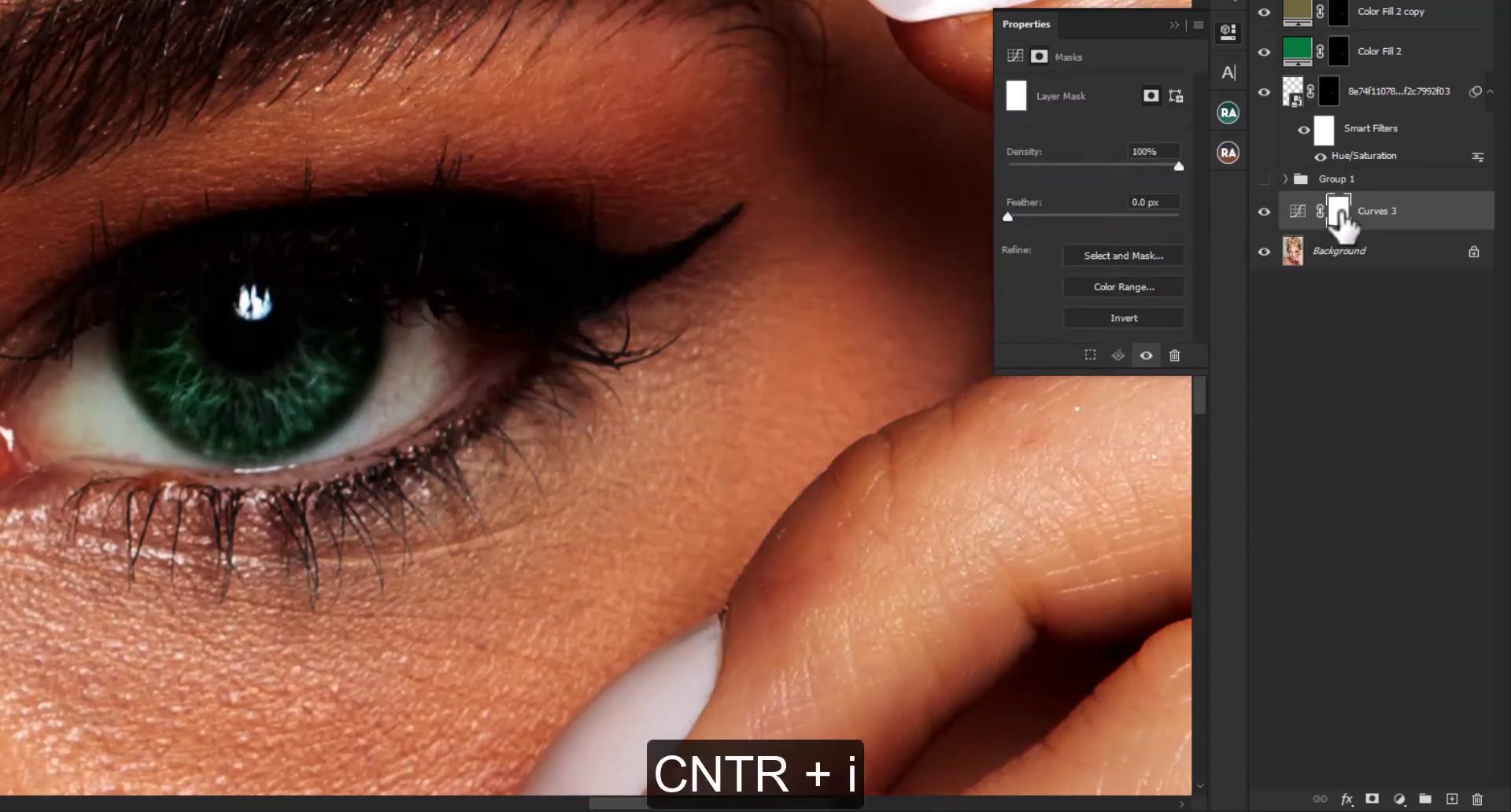
key(ctrl+i)
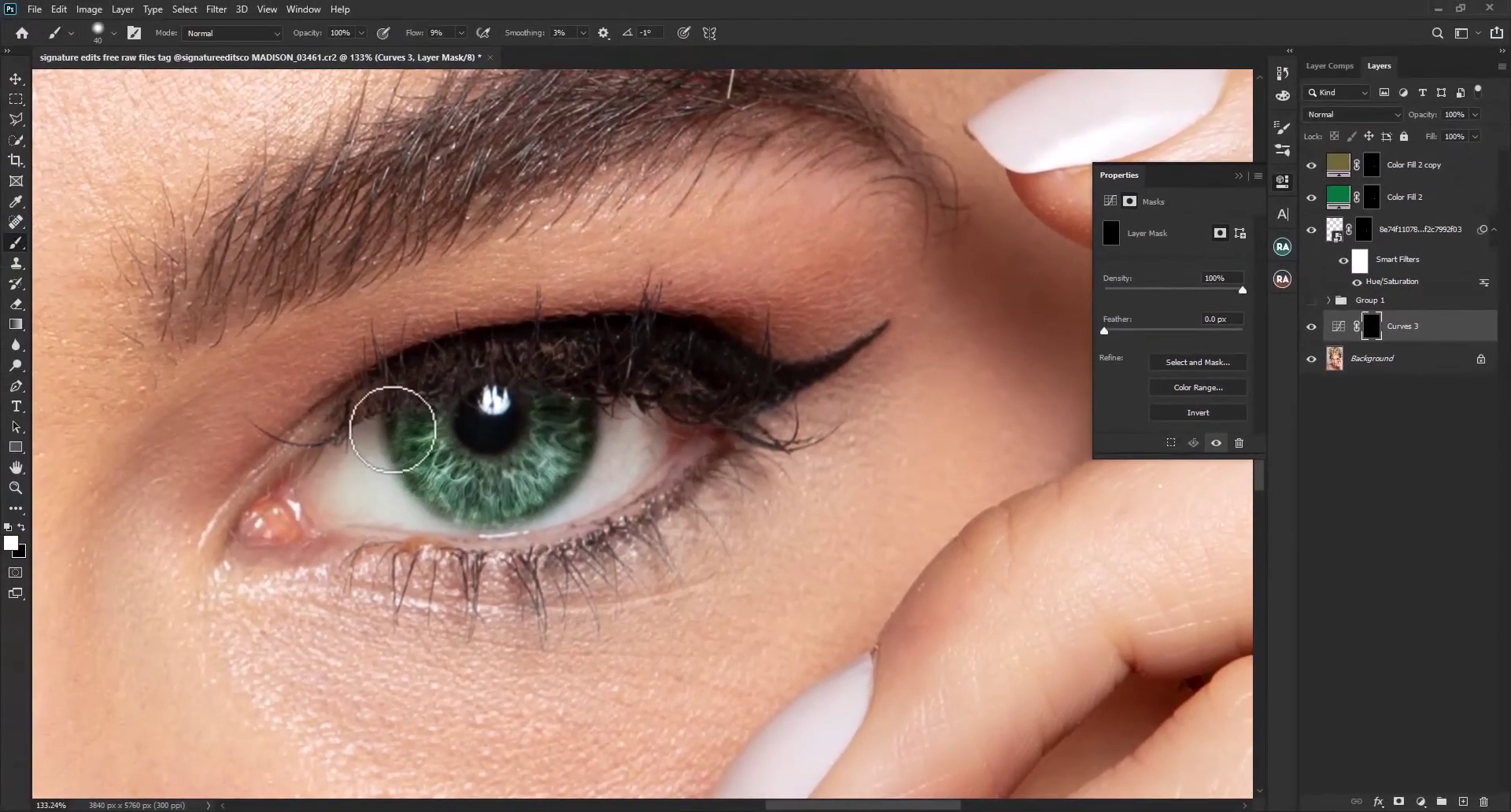
- Lower the brush hardness to the 20–30% range and paint white on the darkening Curves mask around the iris's outer edge
click(110, 33)
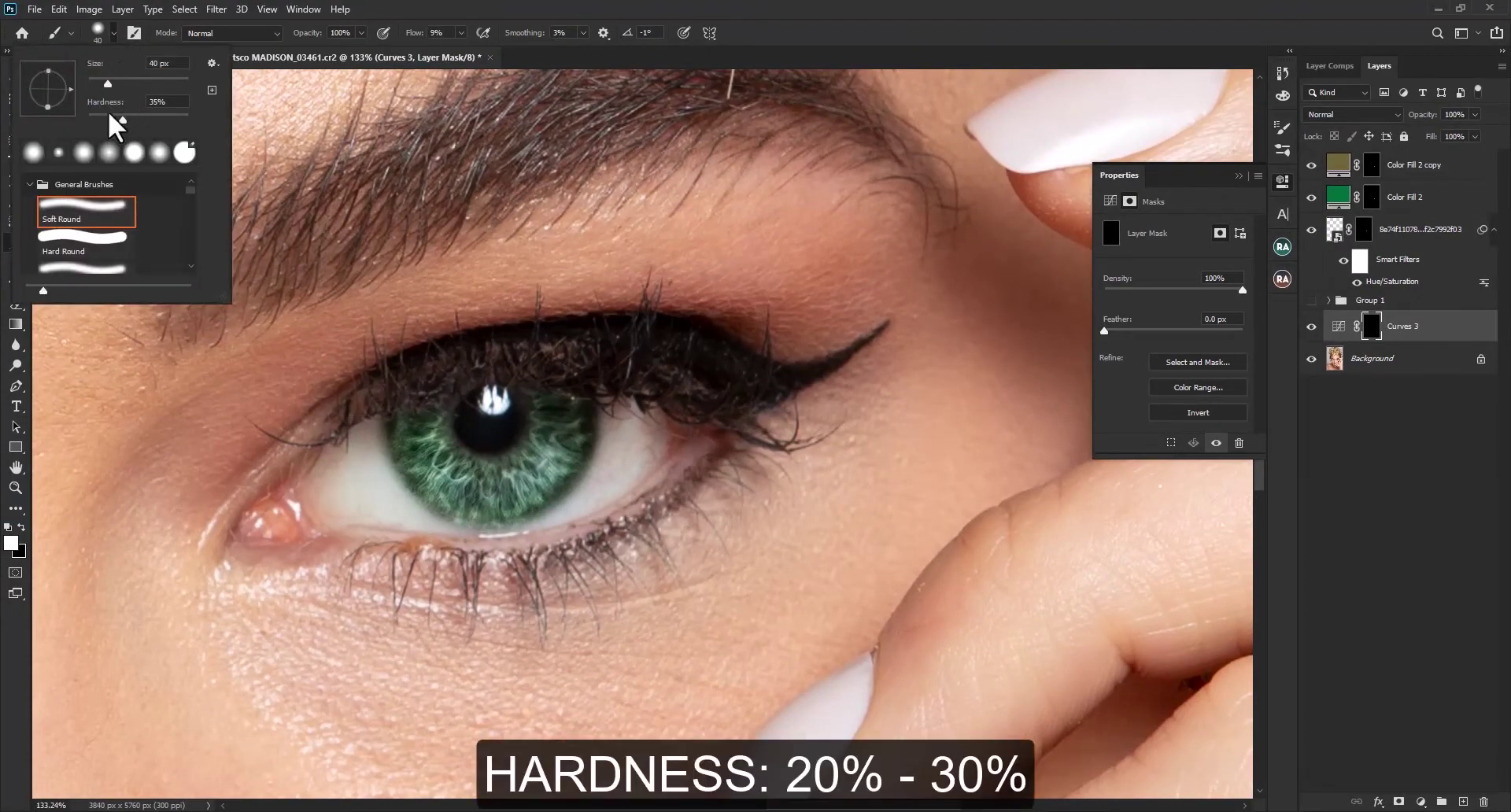
click(107, 112)
click(111, 35)
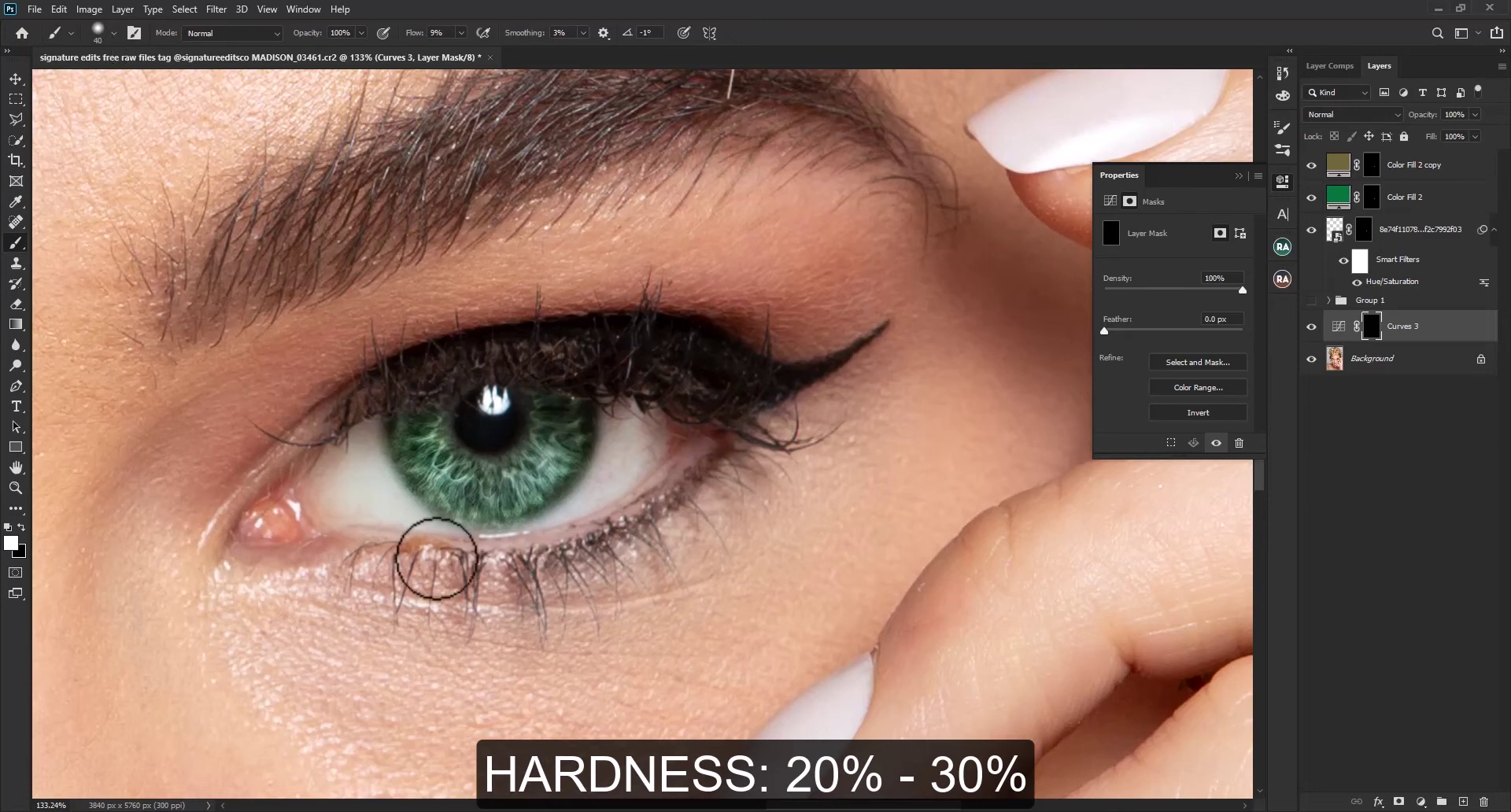
mouse_move(384, 426)
mouse_down()
mouse_move(409, 489)
mouse_move(447, 516)
mouse_move(543, 510)
mouse_move(592, 461)
mouse_move(611, 405)
mouse_move(675, 494)
mouse_up()
mouse_move(391, 428)
mouse_down()
mouse_move(418, 441)
mouse_move(434, 498)
mouse_move(519, 529)
mouse_move(489, 508)
mouse_move(450, 515)
mouse_move(536, 549)
mouse_up()
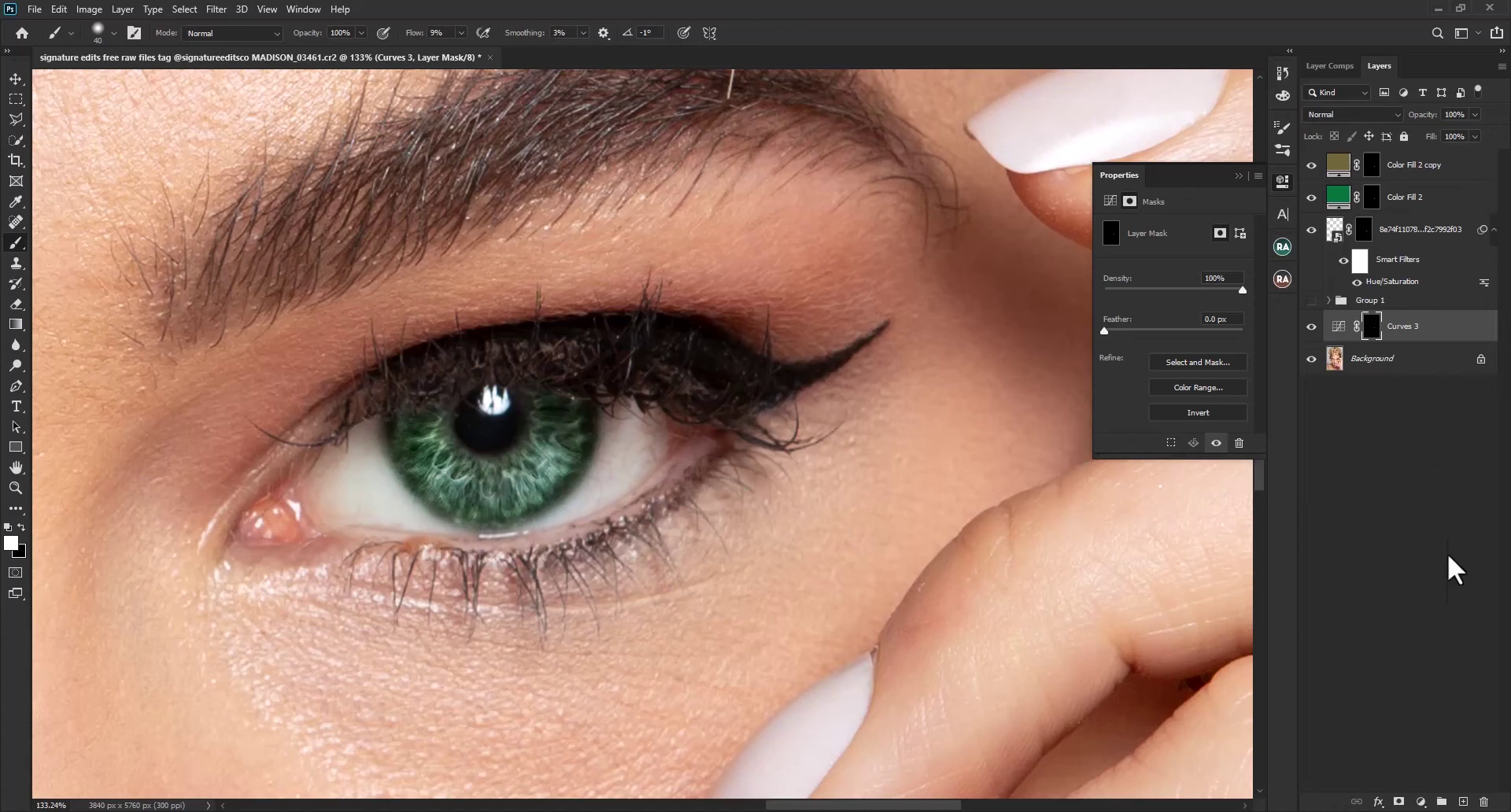
- Add a second Curves adjustment above the darkening one with the midtones raised to brighten, and invert its mask to black
click(1419, 803)
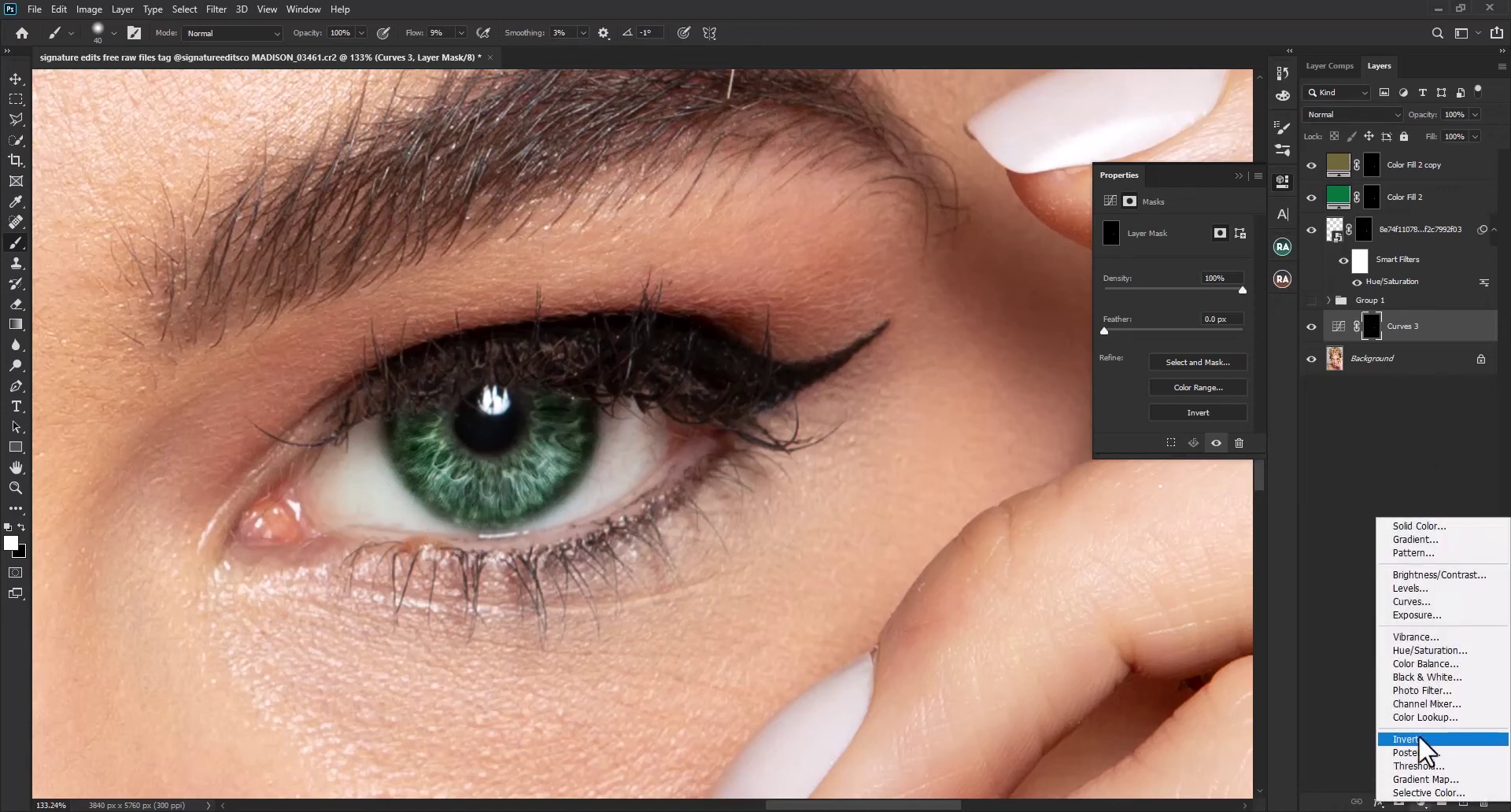
click(1419, 603)
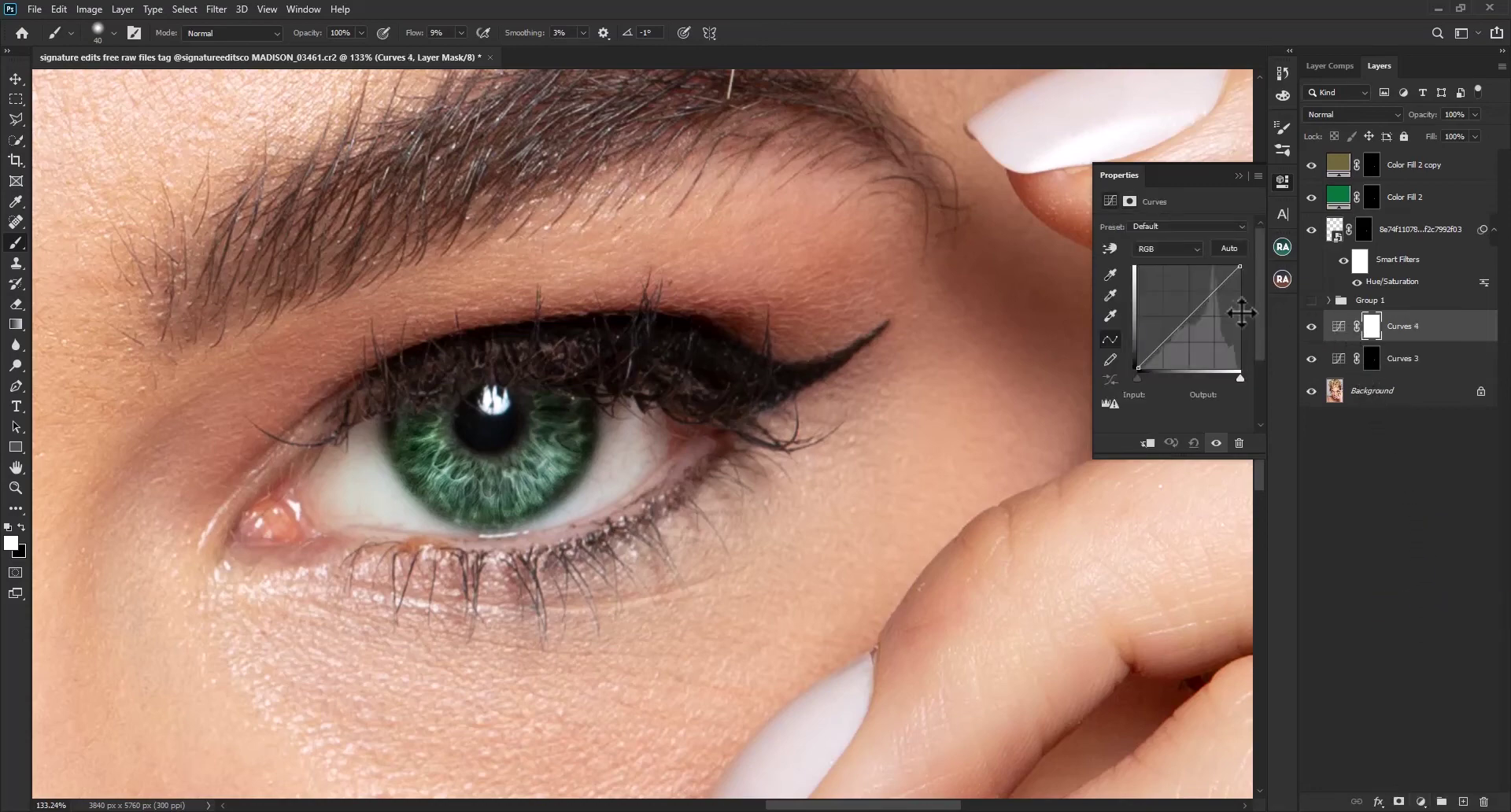
drag(1196, 313, 1182, 305)
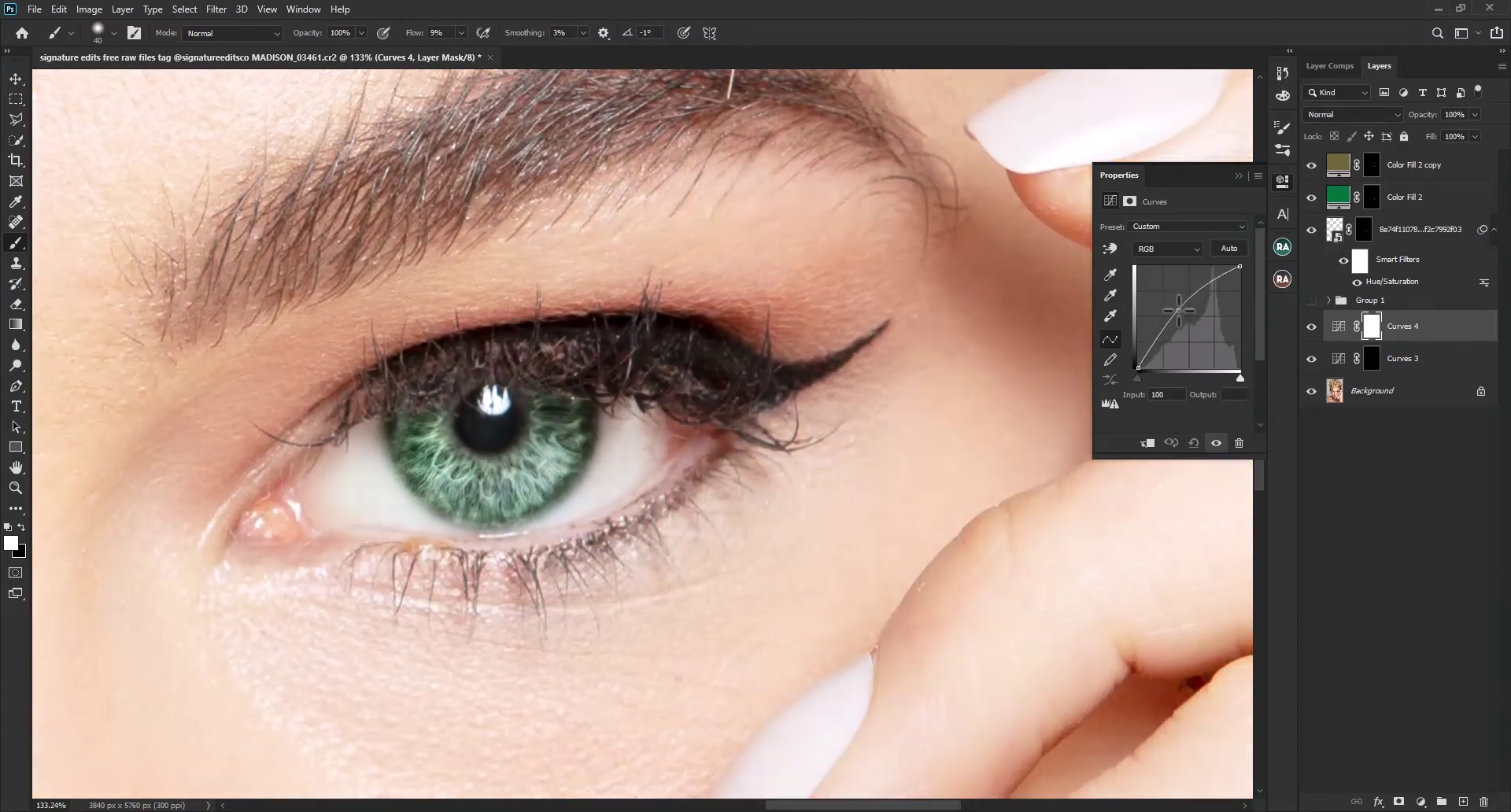
click(1374, 329)
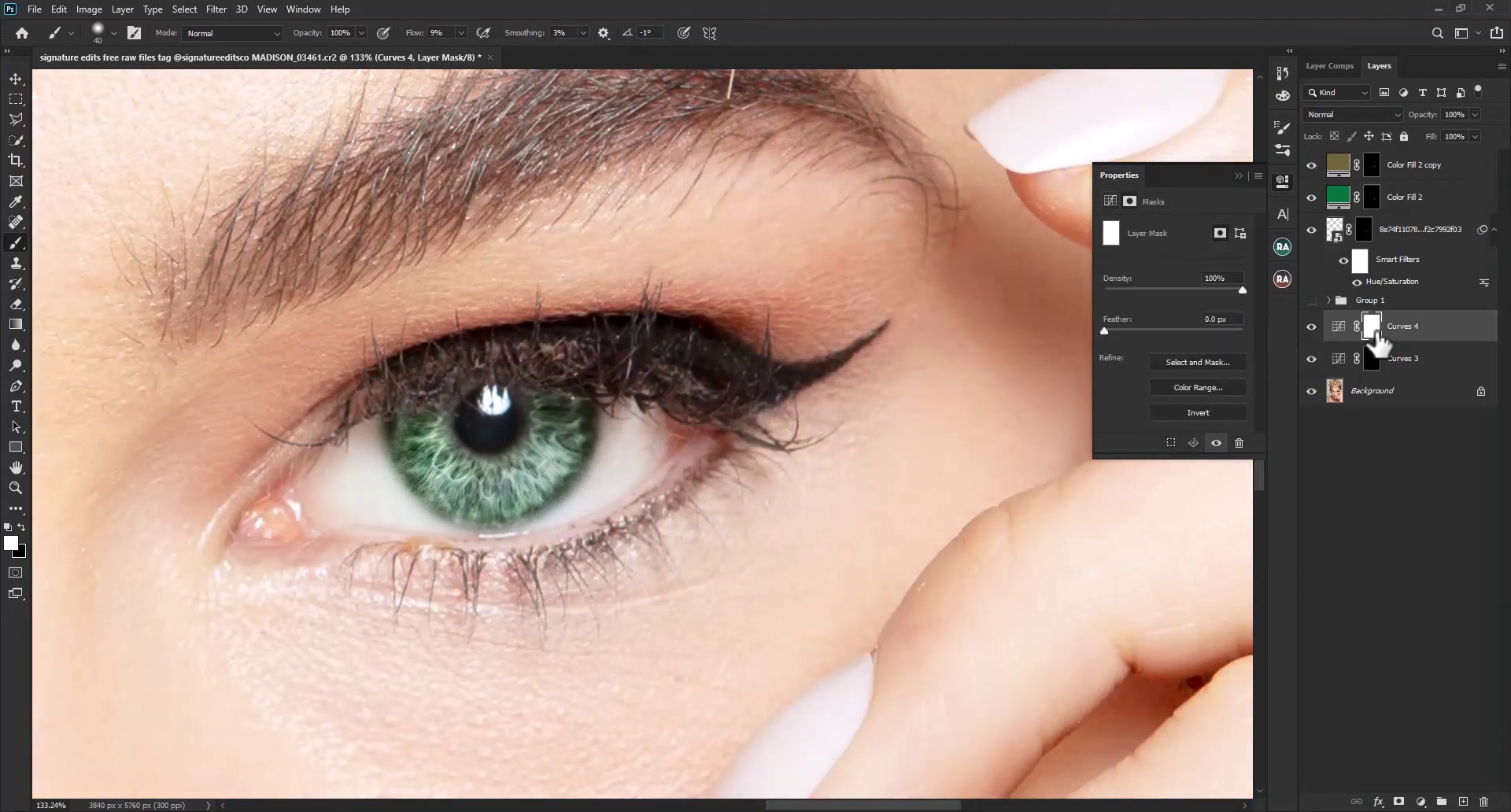
key(ctrl+i)
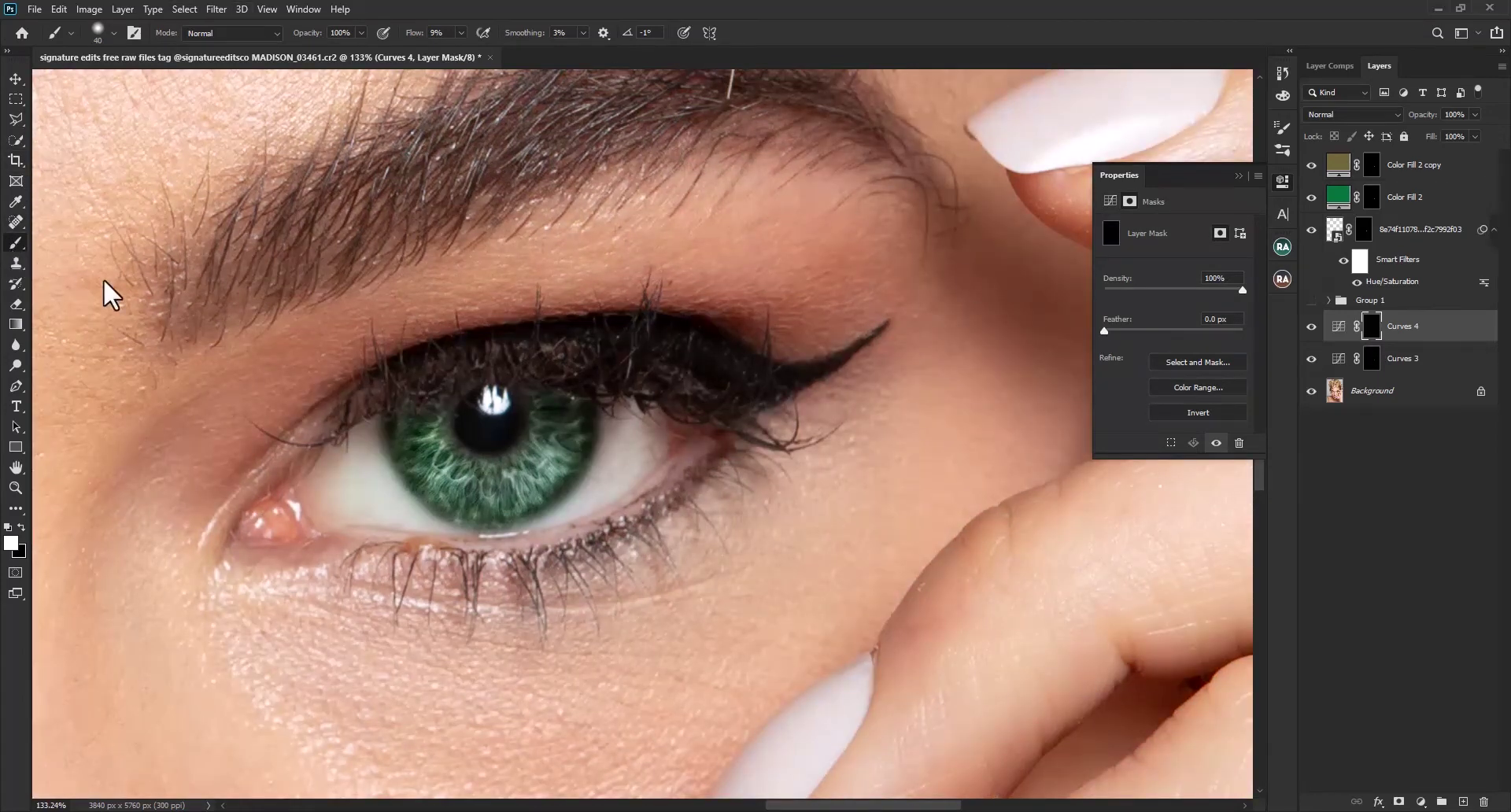
- Paint white on the brightening Curves mask over the iris around the pupil, and select the darkening Curves mask with a size 20 brush
mouse_move(434, 455)
mouse_down()
mouse_move(473, 482)
mouse_move(438, 456)
mouse_move(499, 472)
mouse_move(502, 491)
mouse_move(565, 462)
mouse_move(527, 485)
mouse_move(445, 482)
mouse_move(494, 411)
mouse_up()
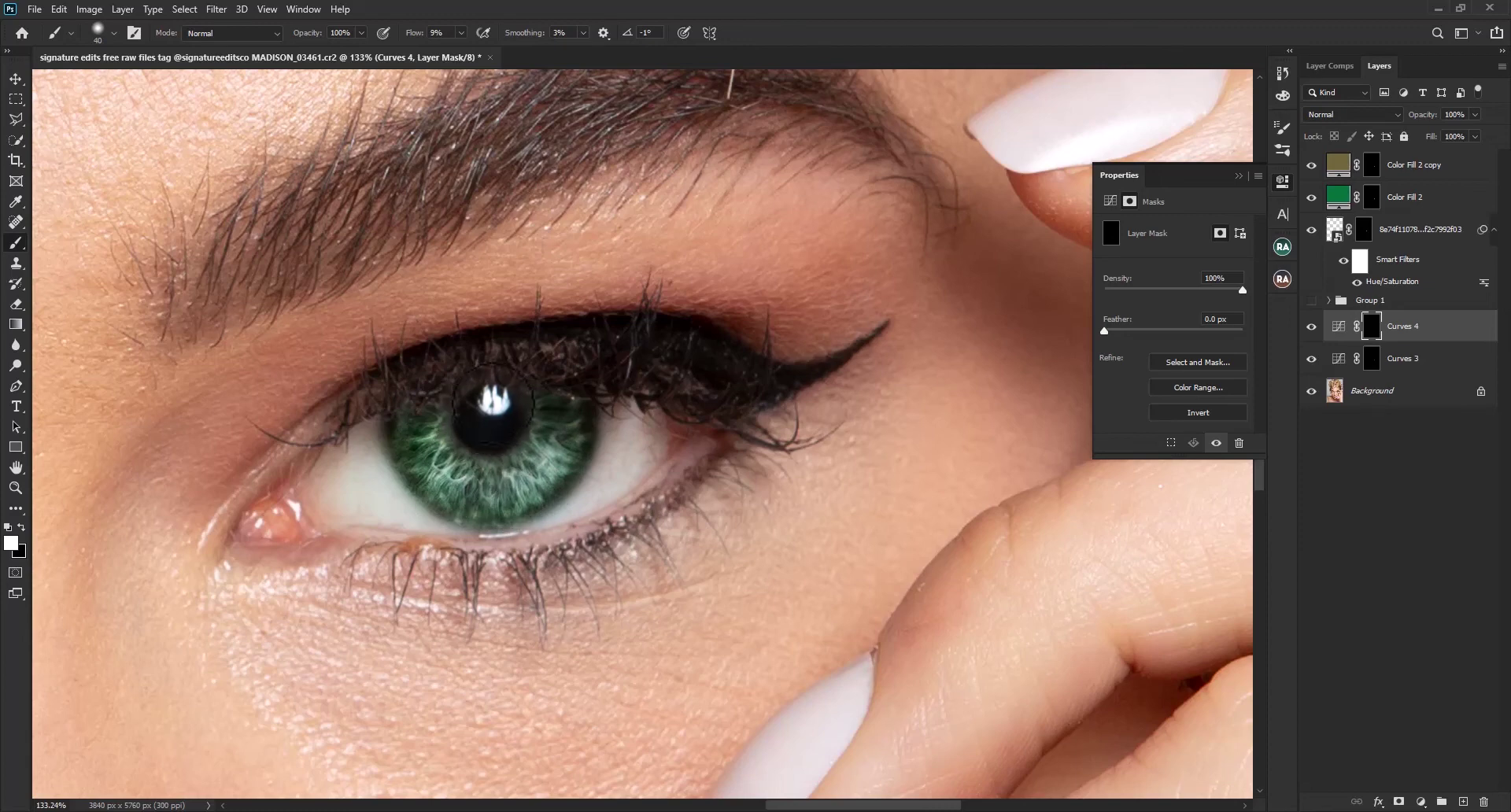
mouse_move(478, 424)
mouse_down()
mouse_move(418, 442)
mouse_move(432, 449)
mouse_up()
click(1372, 366)
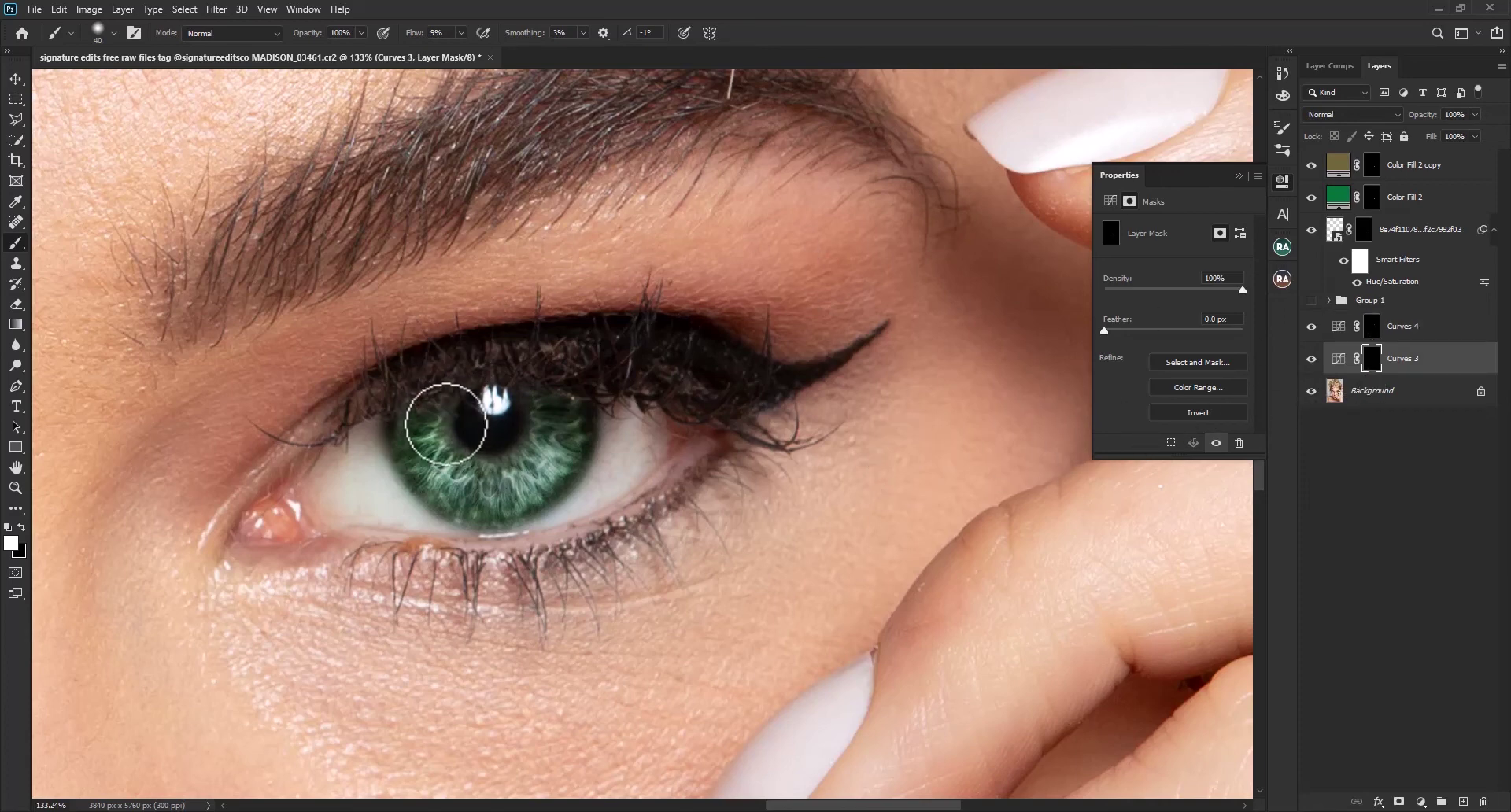
key(bracketleft)
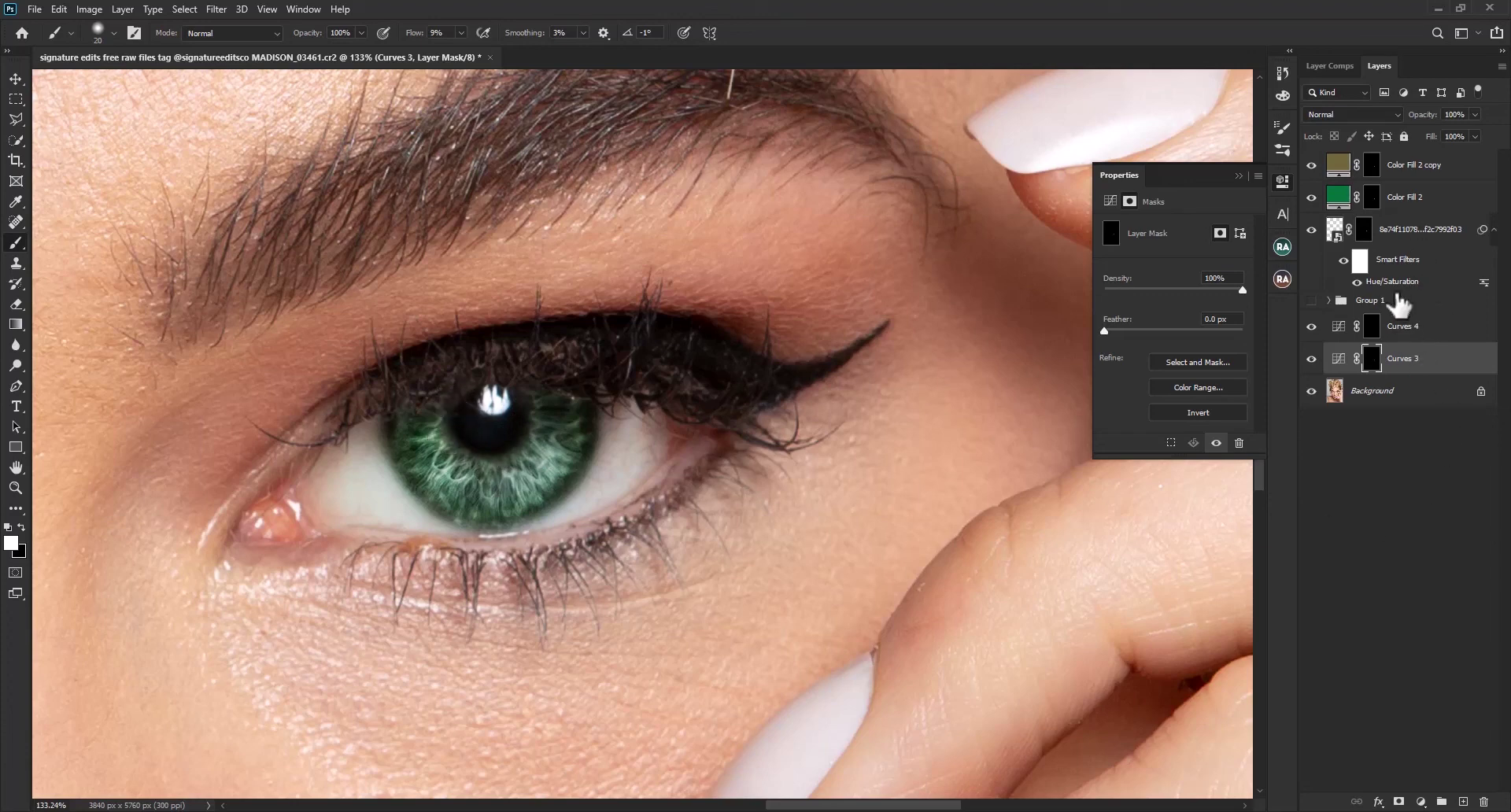
- Group all layers above the Background, and toggle the group's visibility off and on to compare the eye before and after
click(1425, 170)
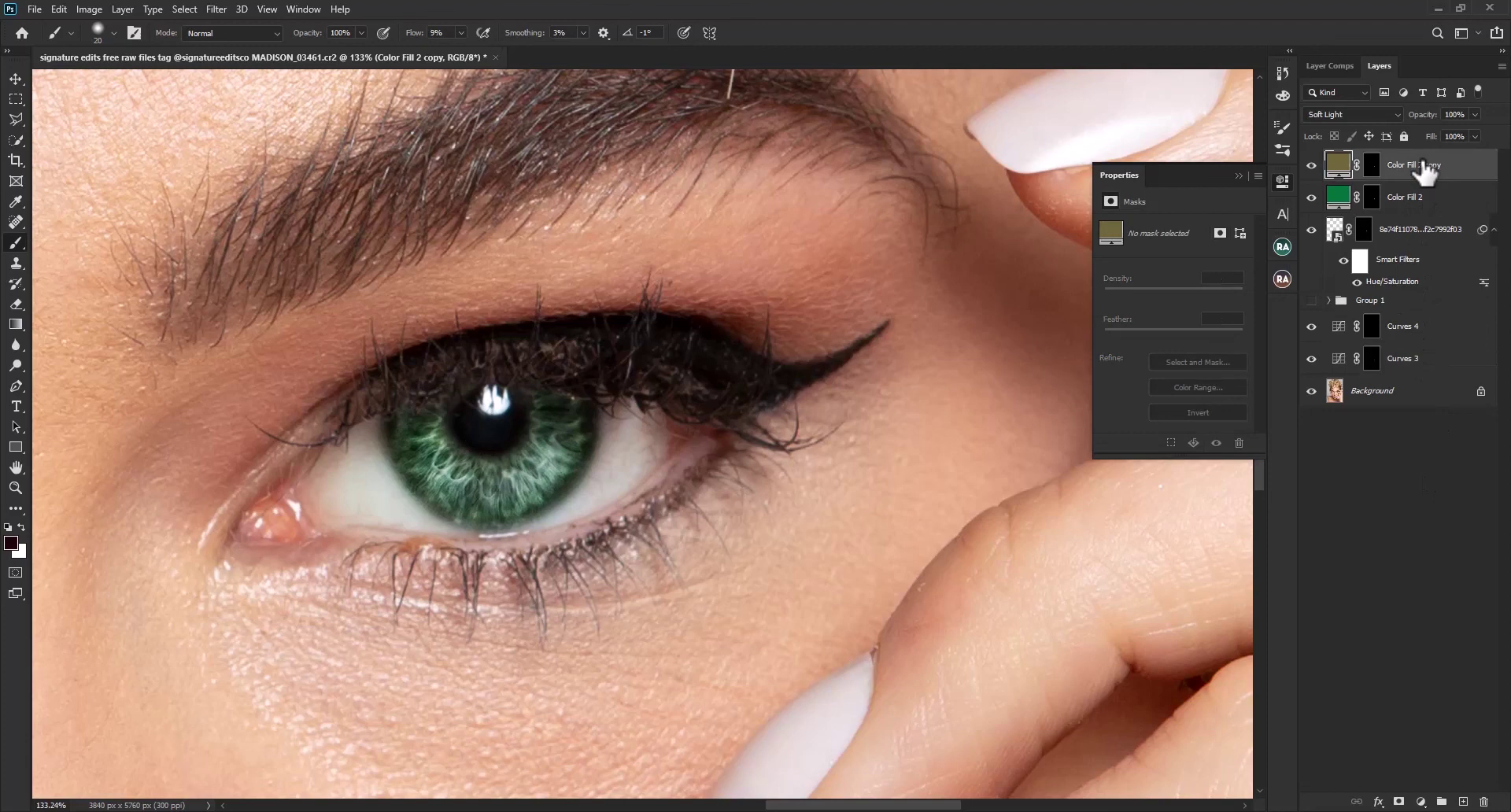
shift+click(1418, 366)
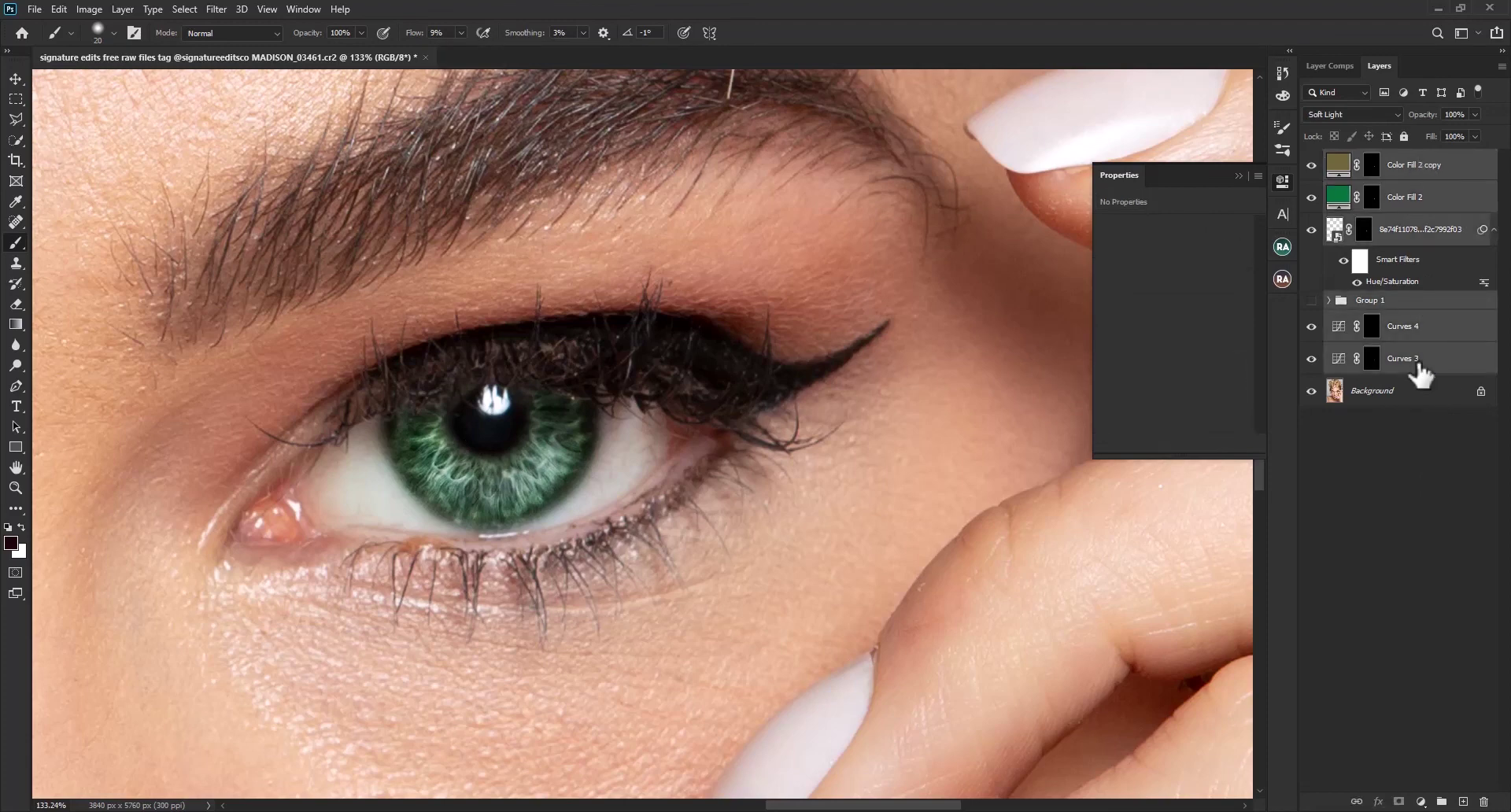
key(ctrl+g)
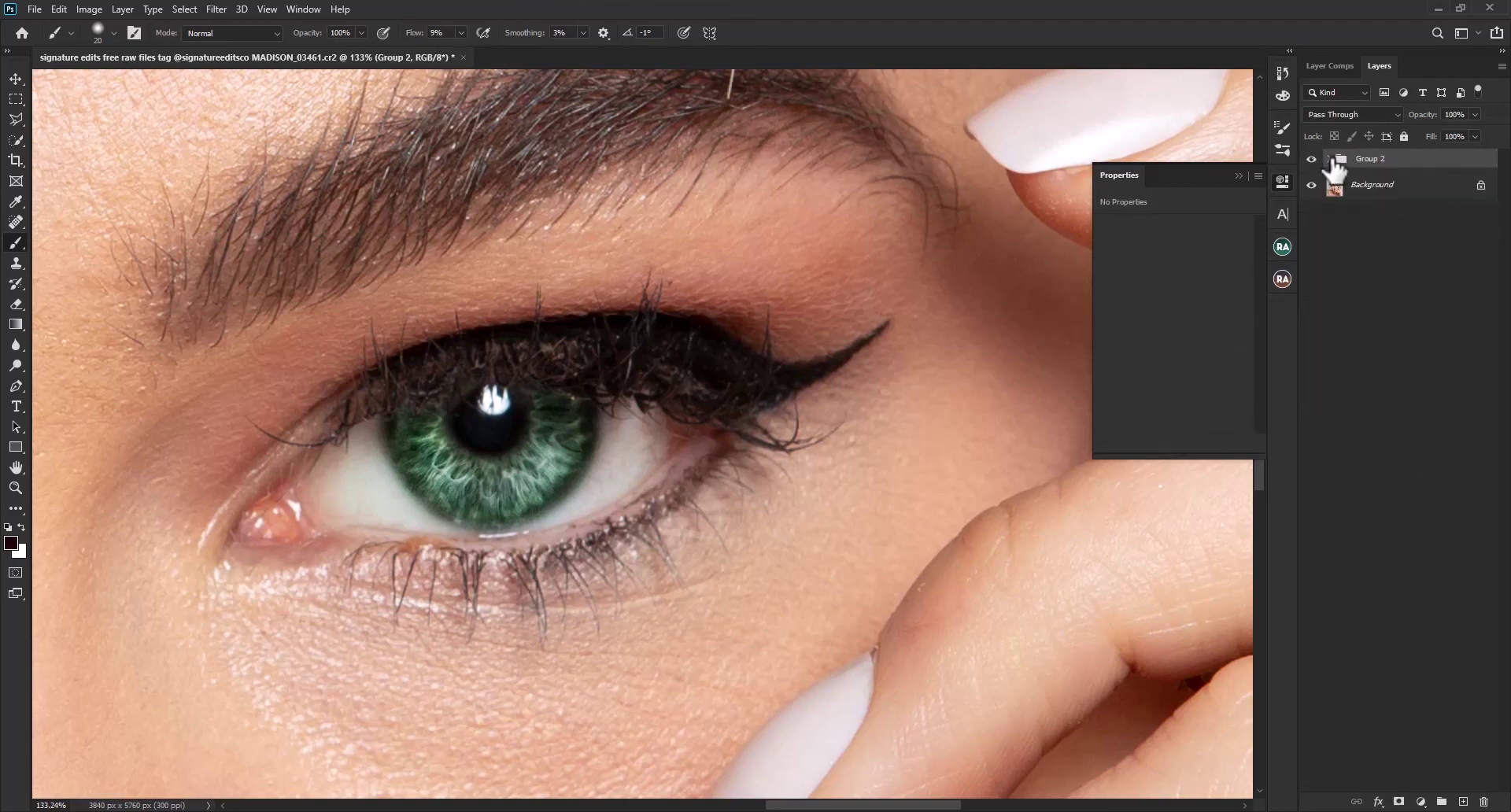
click(1312, 159)
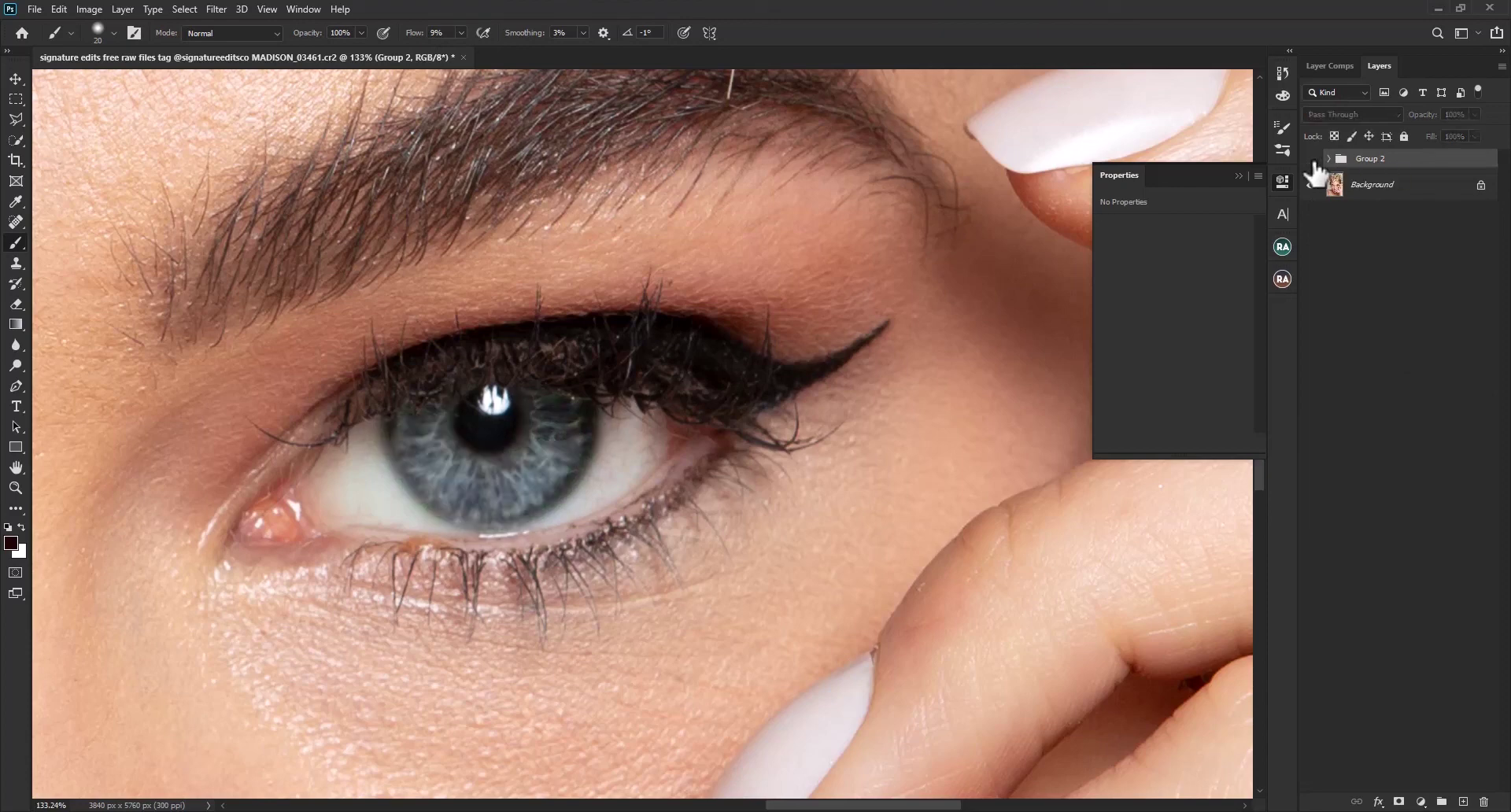
click(1311, 159)
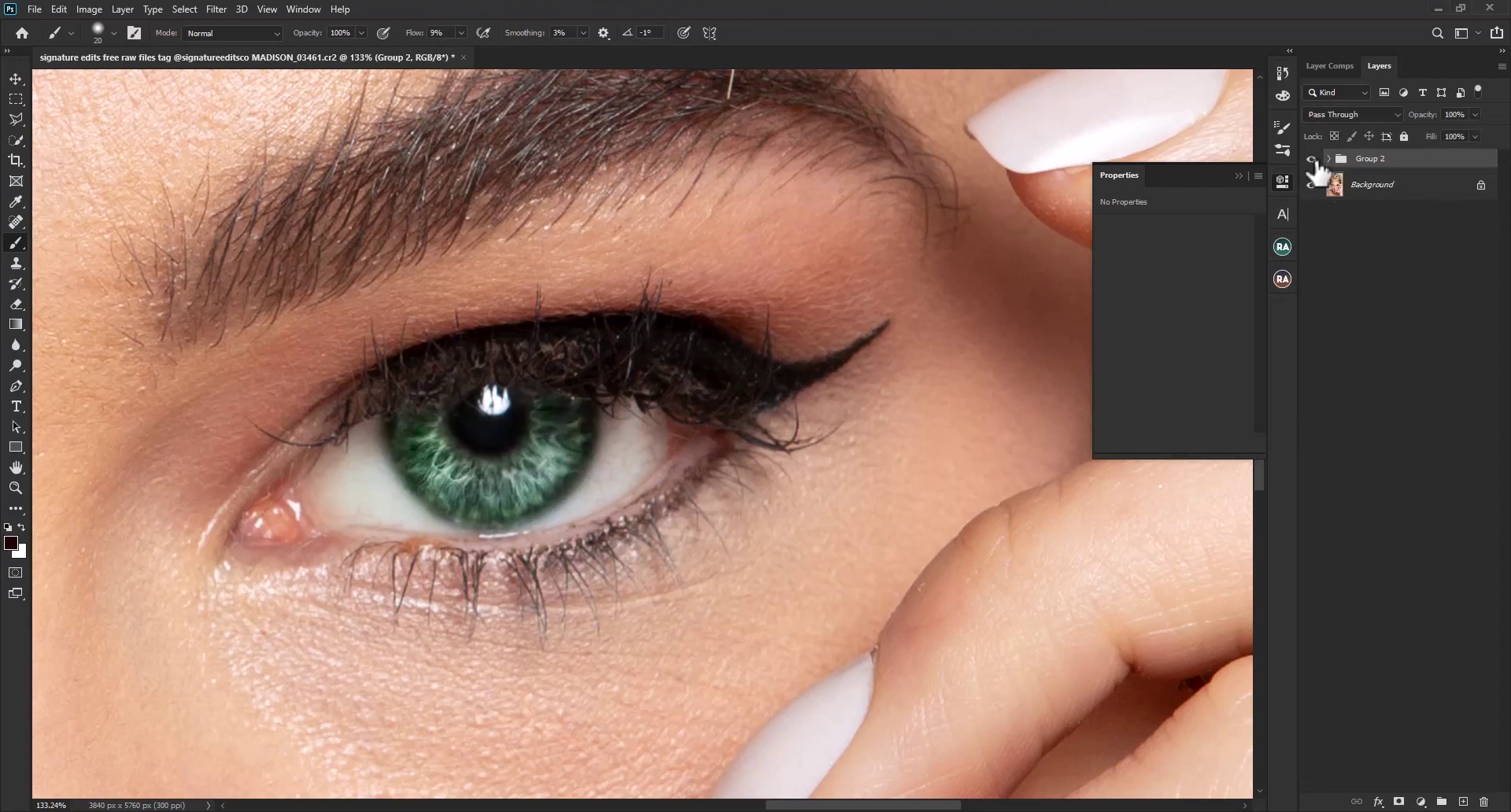